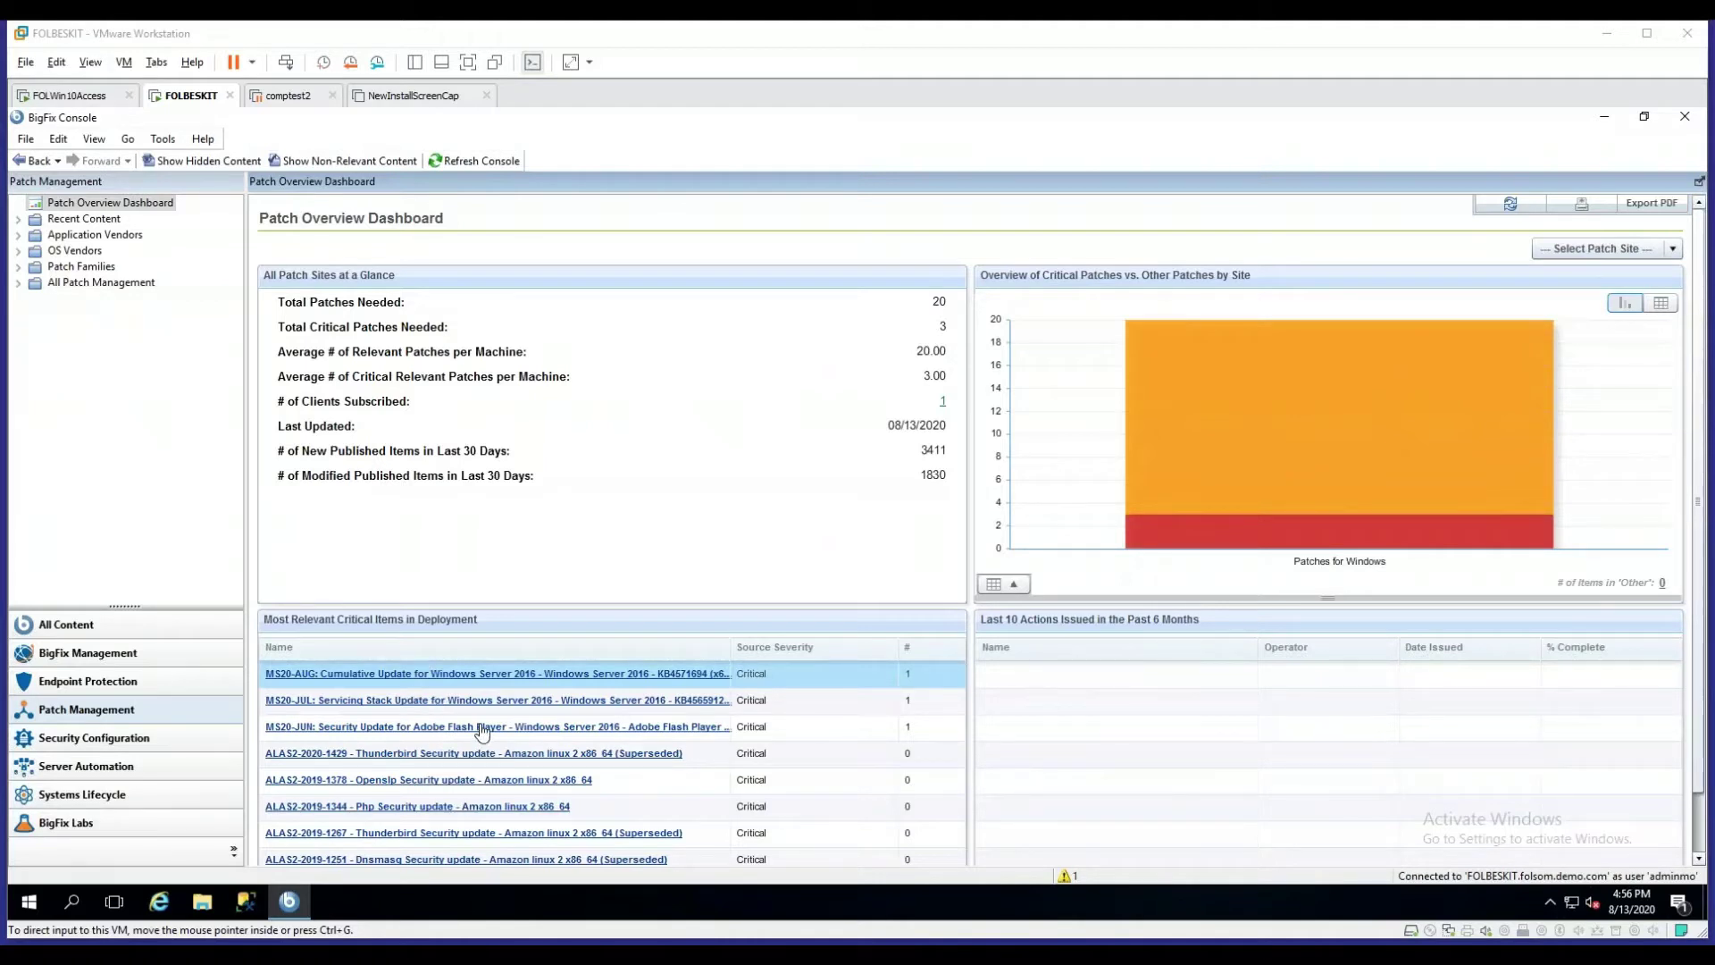
- Open the details of the critical MS20-JUN Adobe Flash Player security update for Windows Server 2016, KB4561600
{"action": "left_click", "coordinate": [482, 728]}
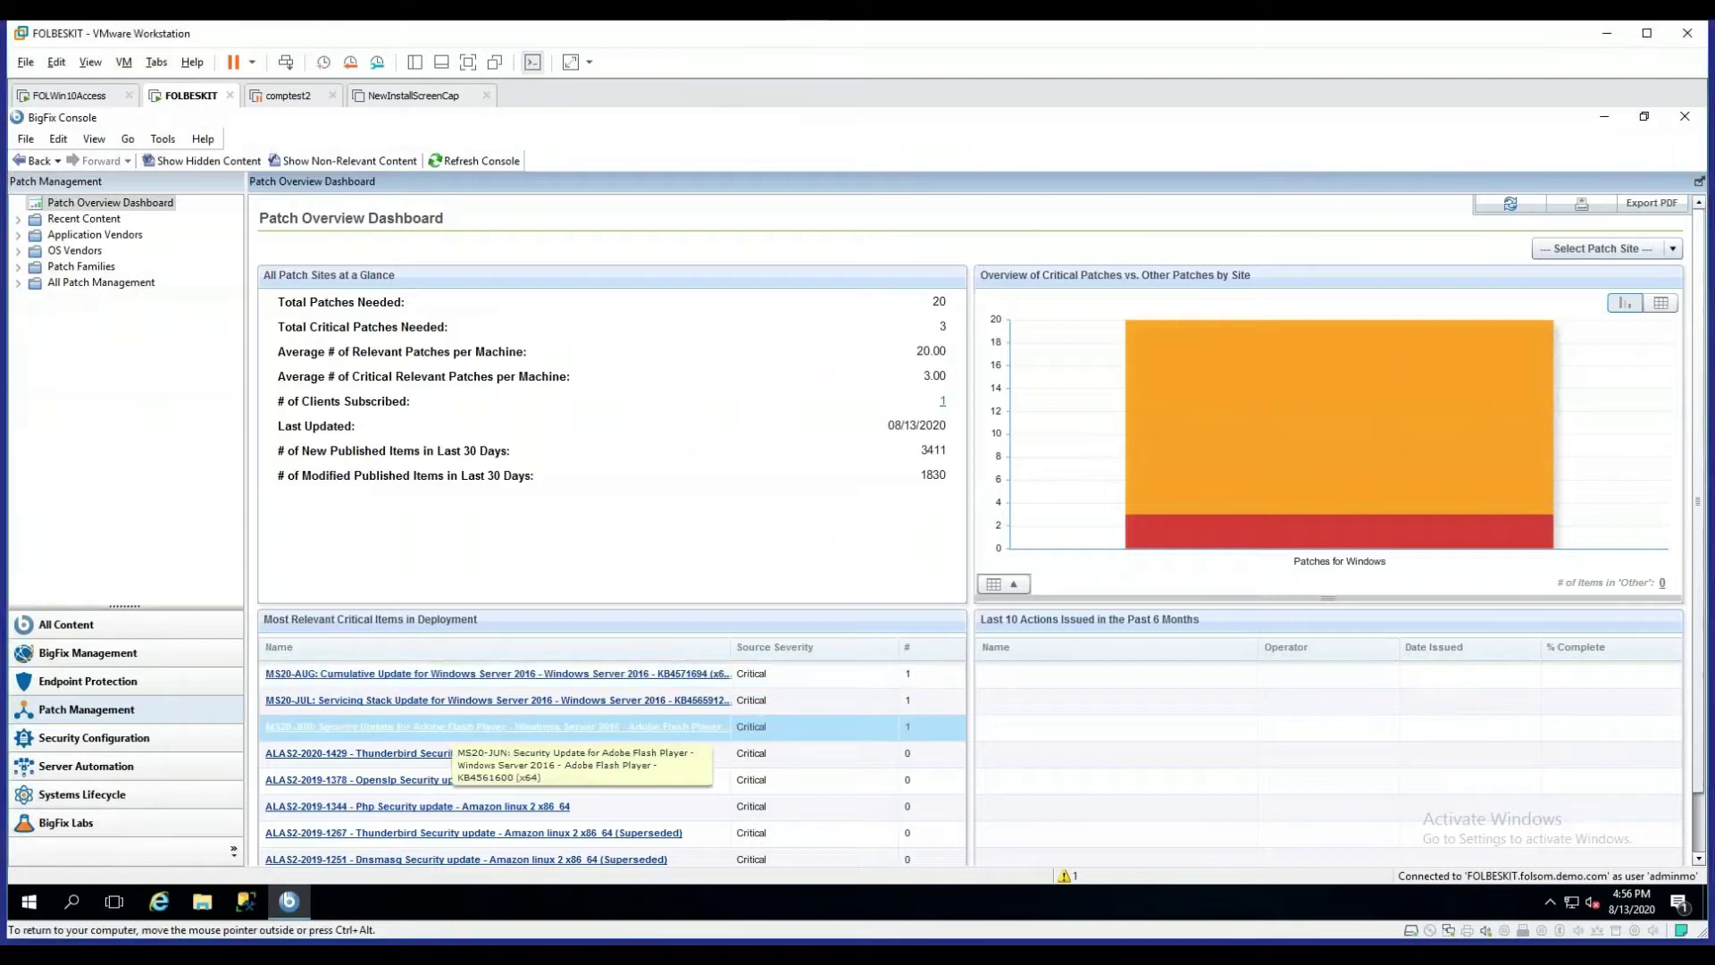
{"action": "left_click", "coordinate": [482, 726]}
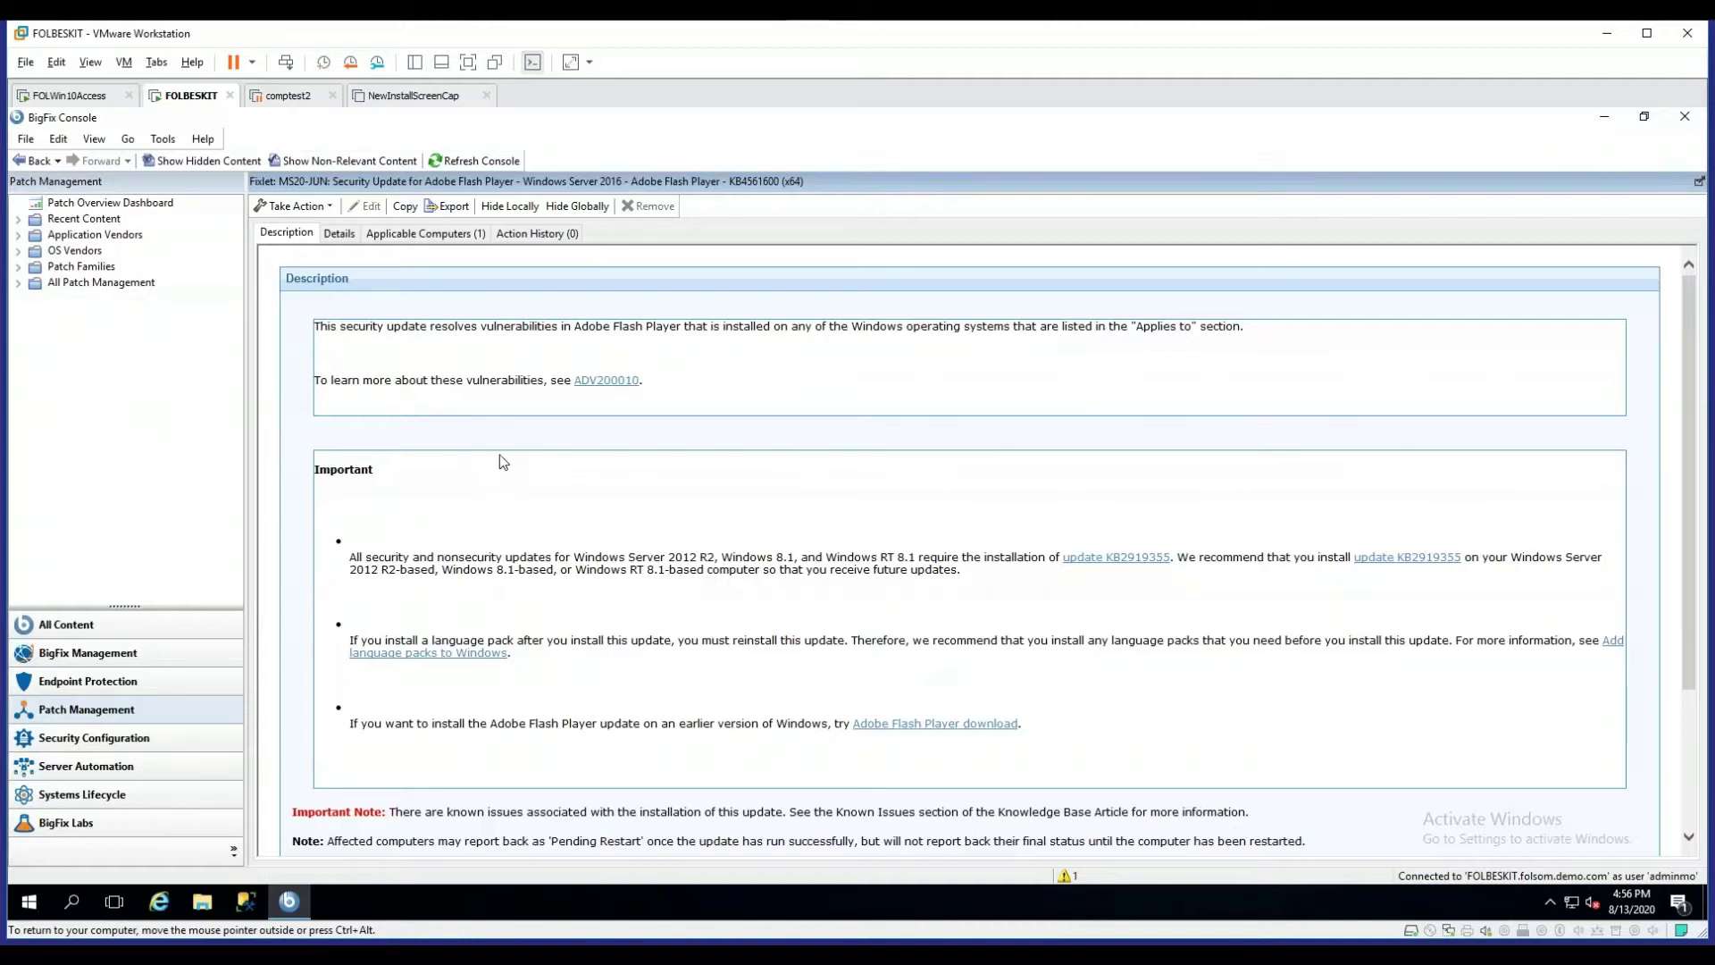
{"action": "left_click", "coordinate": [341, 235]}
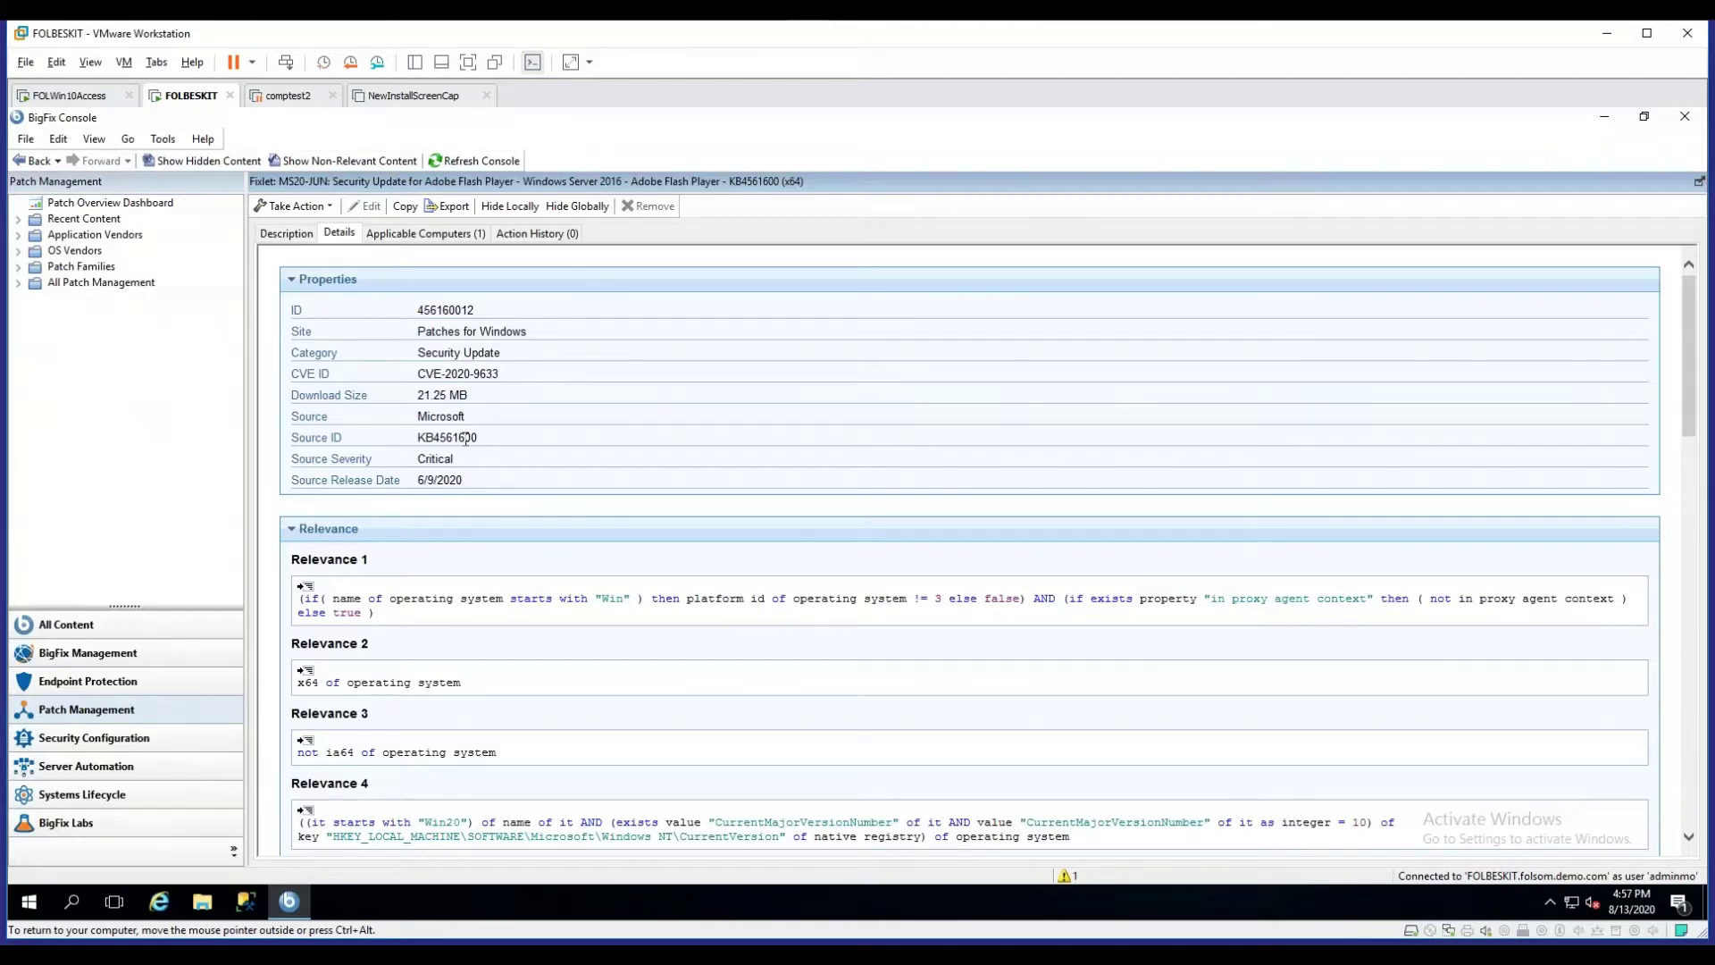
- Examine the update's properties, its relevance clauses 1 to 8 and the default action script
{"action": "scroll", "coordinate": [465, 439], "scroll_direction": "down", "scroll_amount": 2}
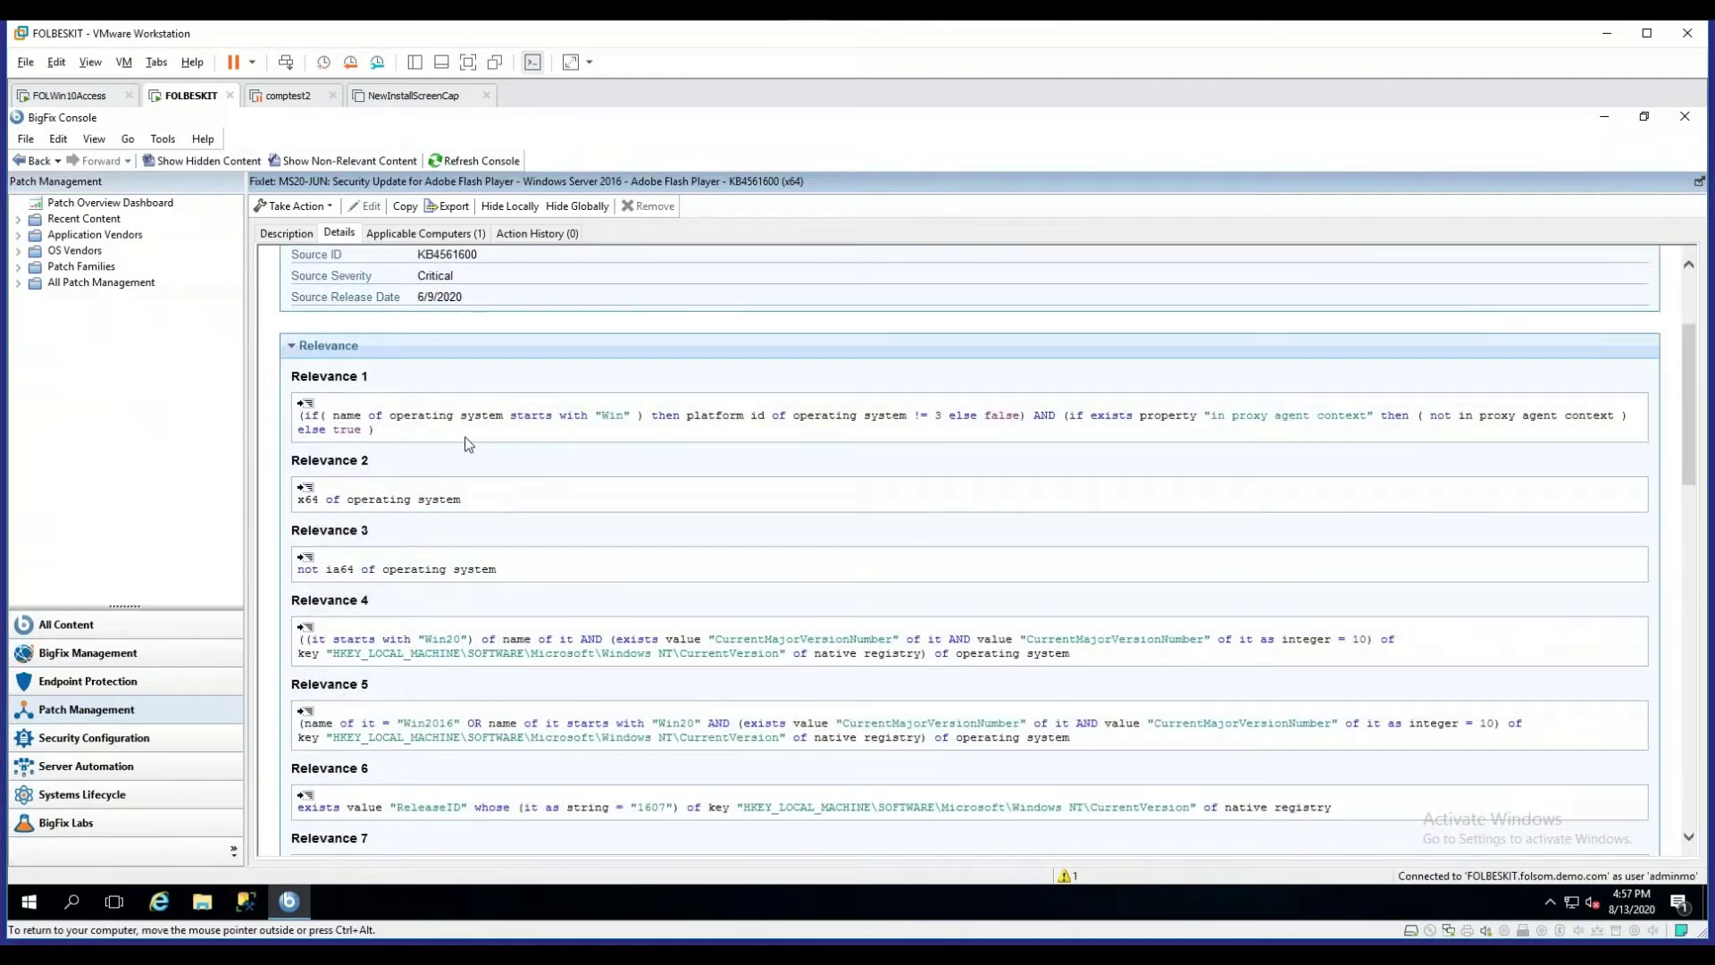
{"action": "scroll", "coordinate": [468, 444], "scroll_direction": "down", "scroll_amount": 2}
{"action": "scroll", "coordinate": [589, 418], "scroll_direction": "up", "scroll_amount": 2}
{"action": "scroll", "coordinate": [586, 574], "scroll_direction": "down", "scroll_amount": 2}
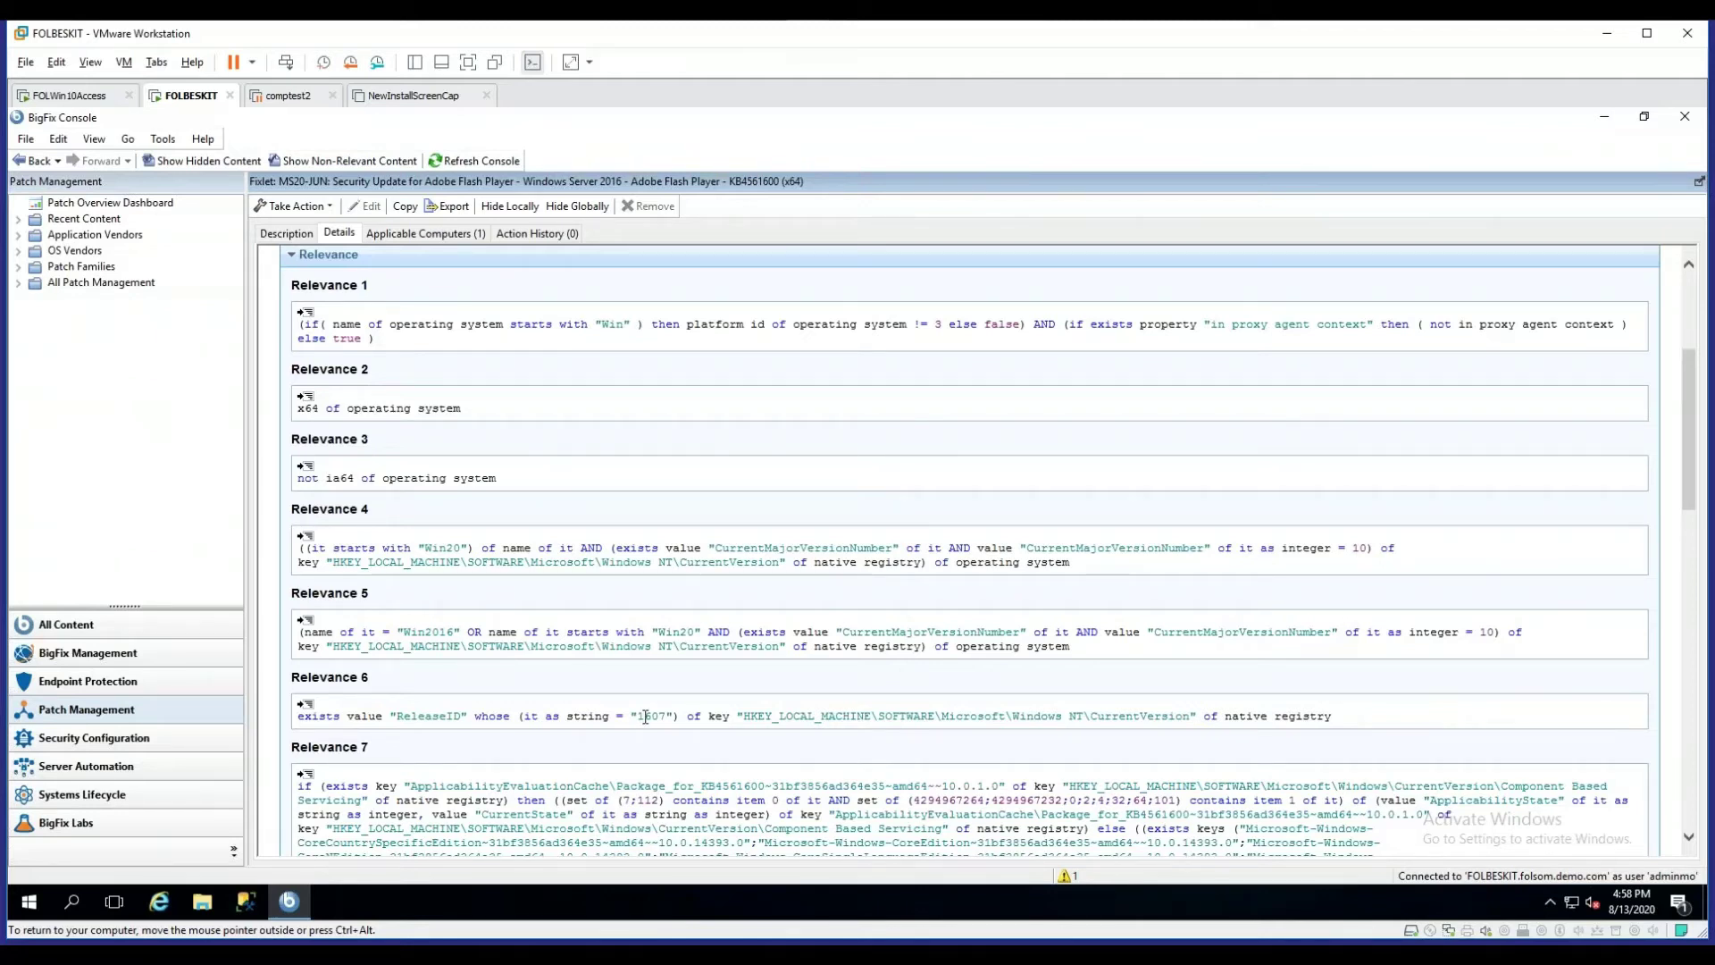
{"action": "scroll", "coordinate": [645, 716], "scroll_direction": "down", "scroll_amount": 3}
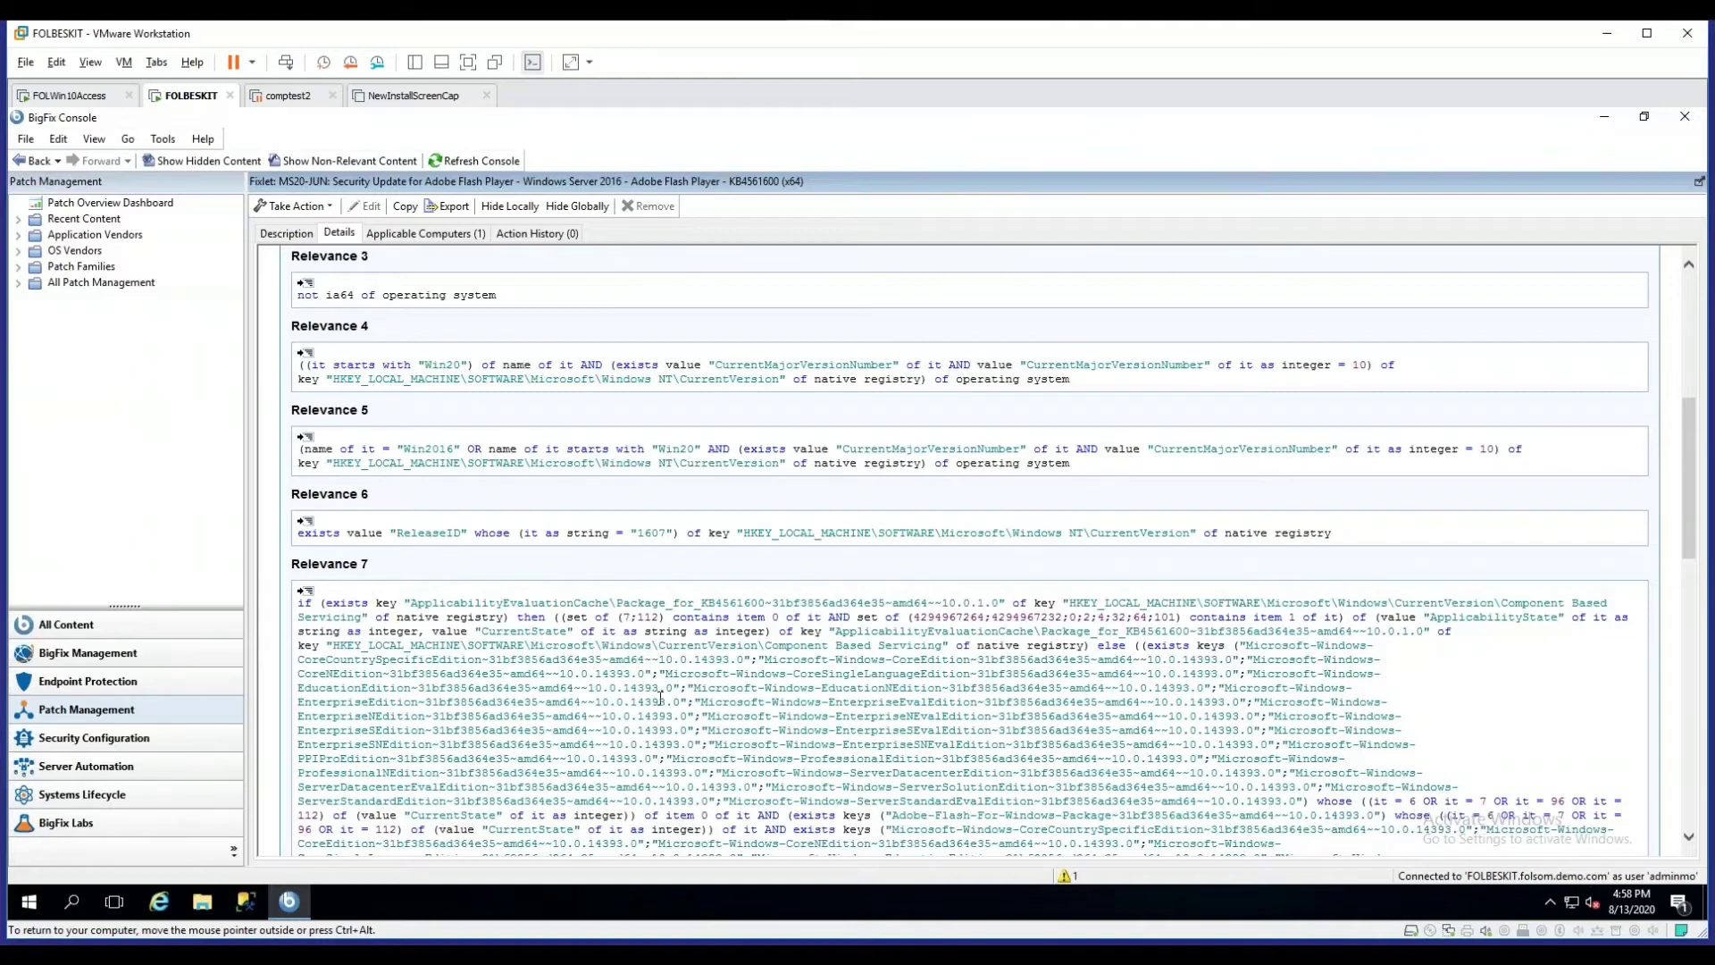
{"action": "scroll", "coordinate": [661, 698], "scroll_direction": "down", "scroll_amount": 1}
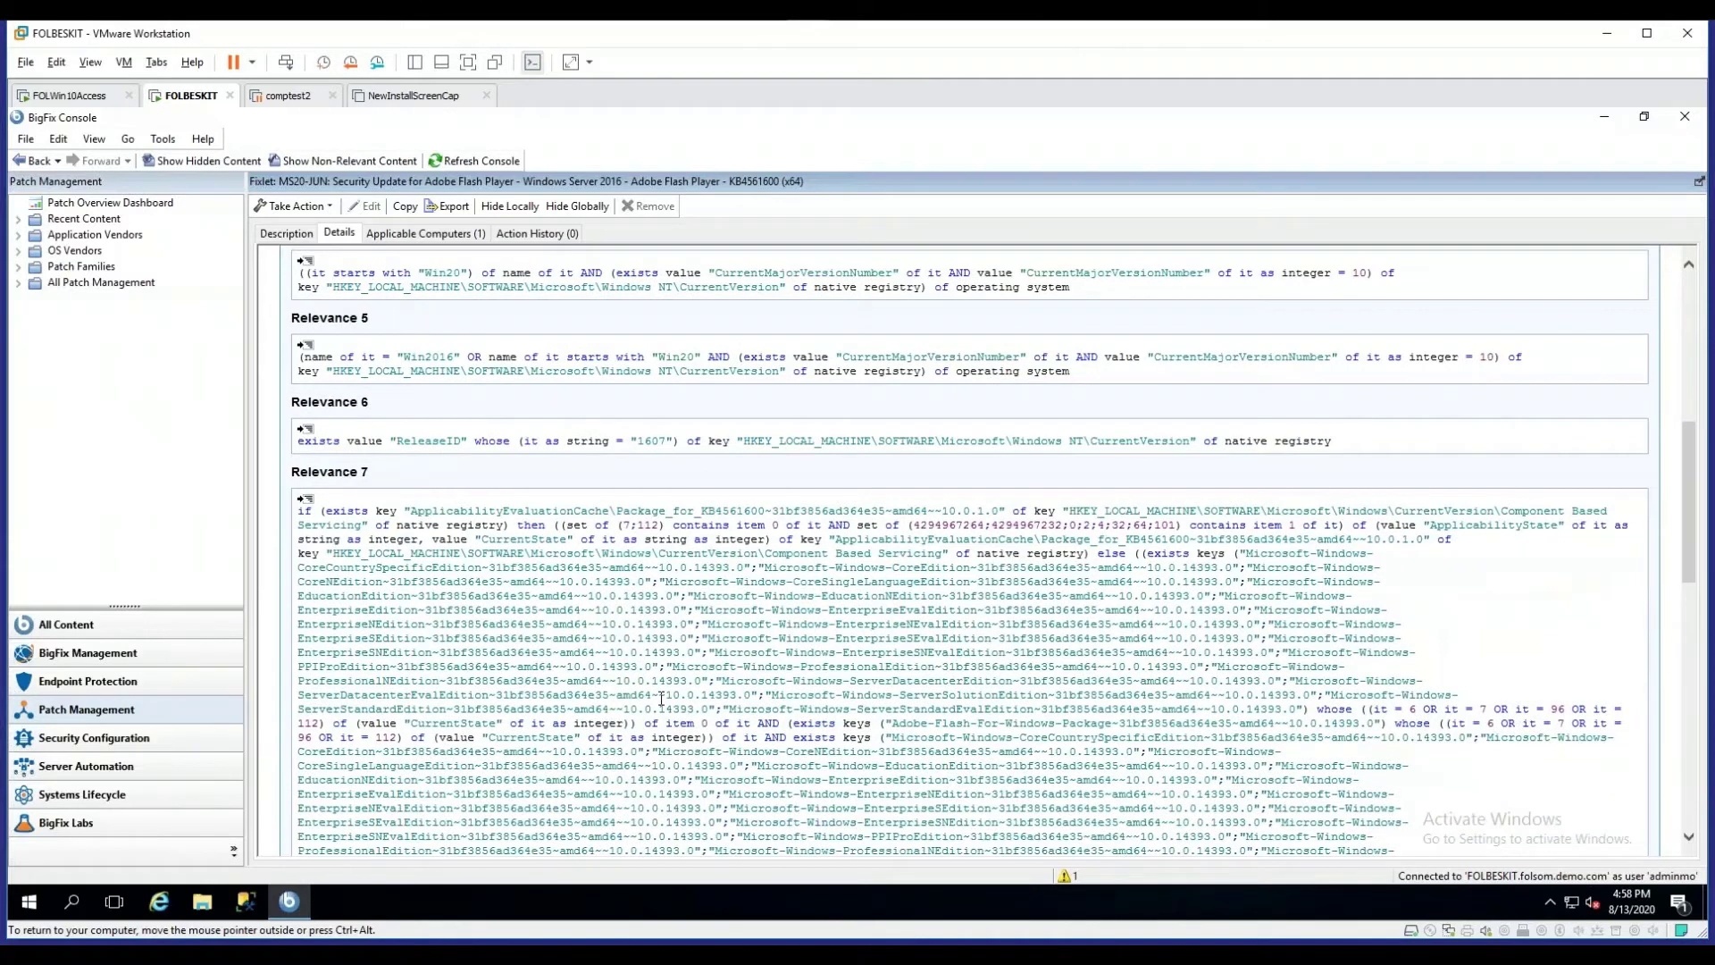
{"action": "scroll", "coordinate": [661, 698], "scroll_direction": "down", "scroll_amount": 4}
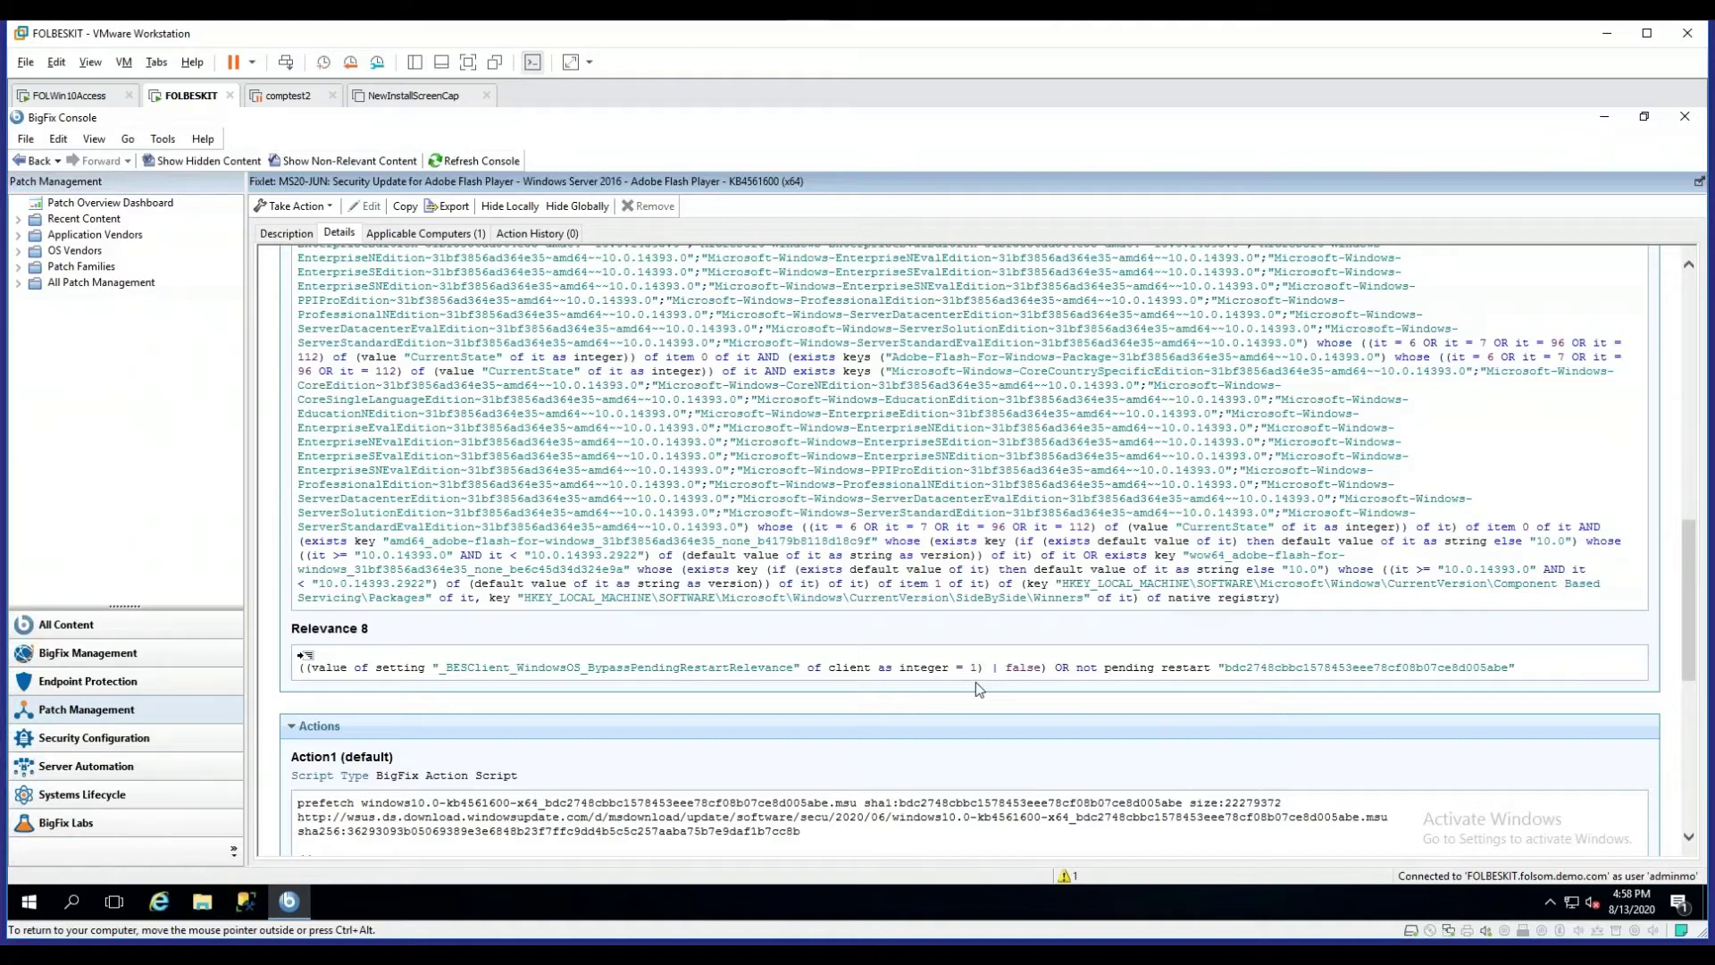
{"action": "scroll", "coordinate": [976, 683], "scroll_direction": "down", "scroll_amount": 5}
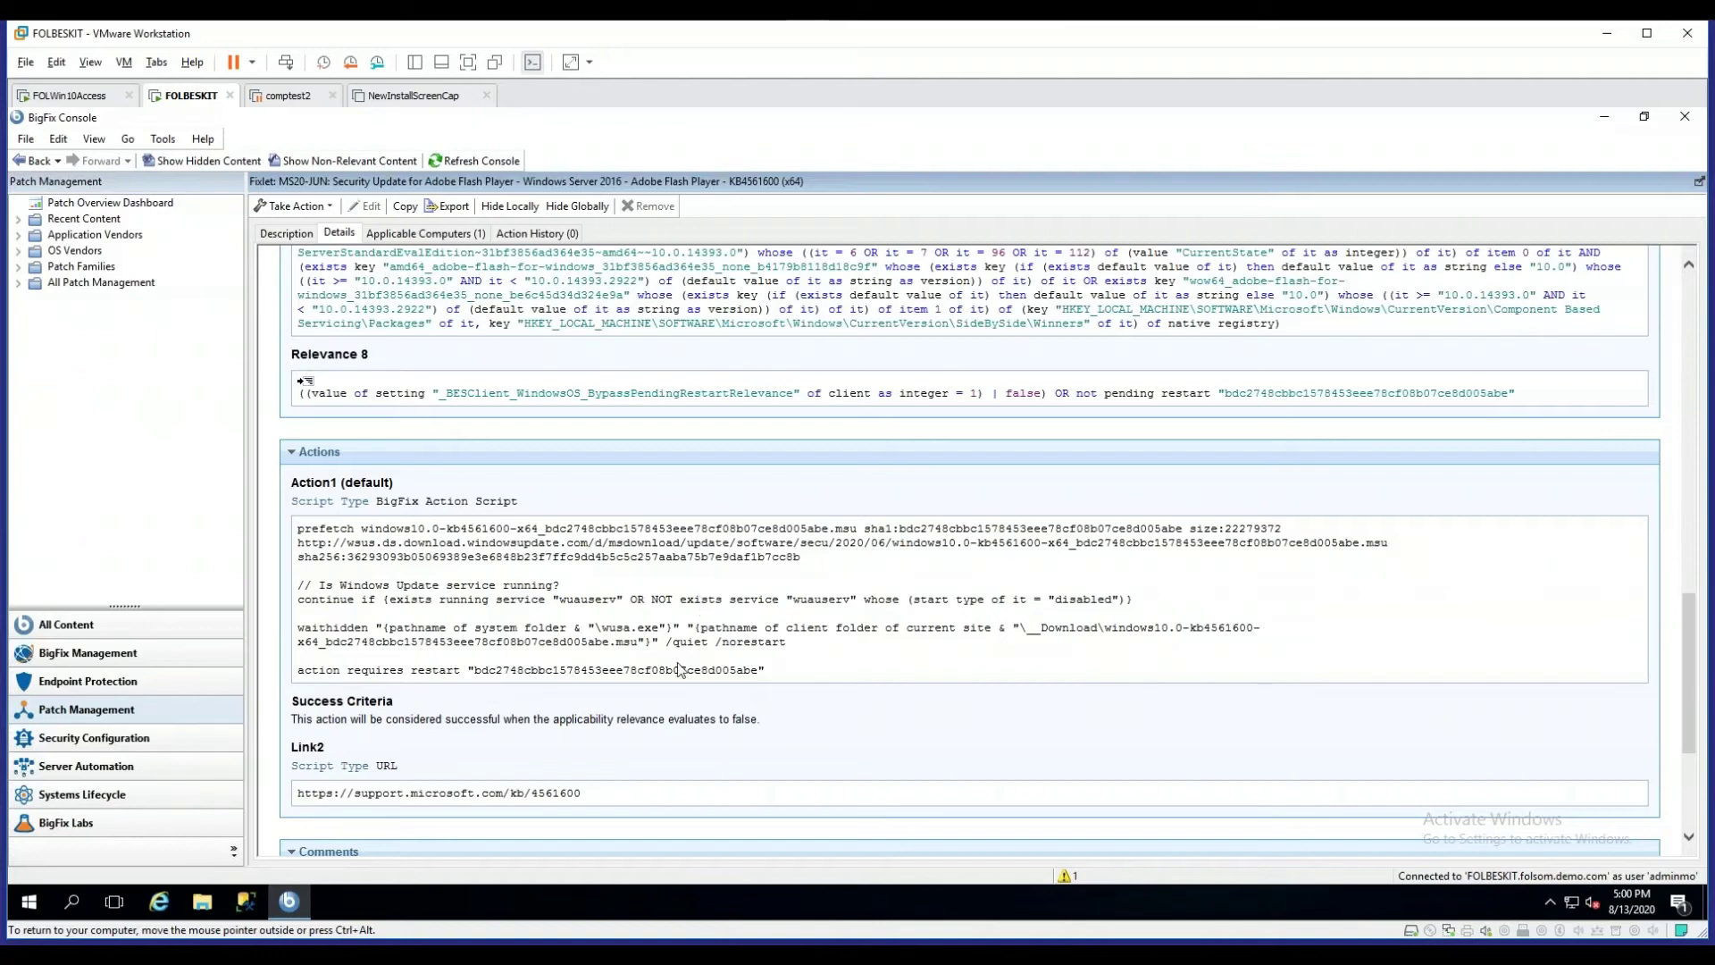
{"action": "scroll", "coordinate": [619, 507], "scroll_direction": "up", "scroll_amount": 15}
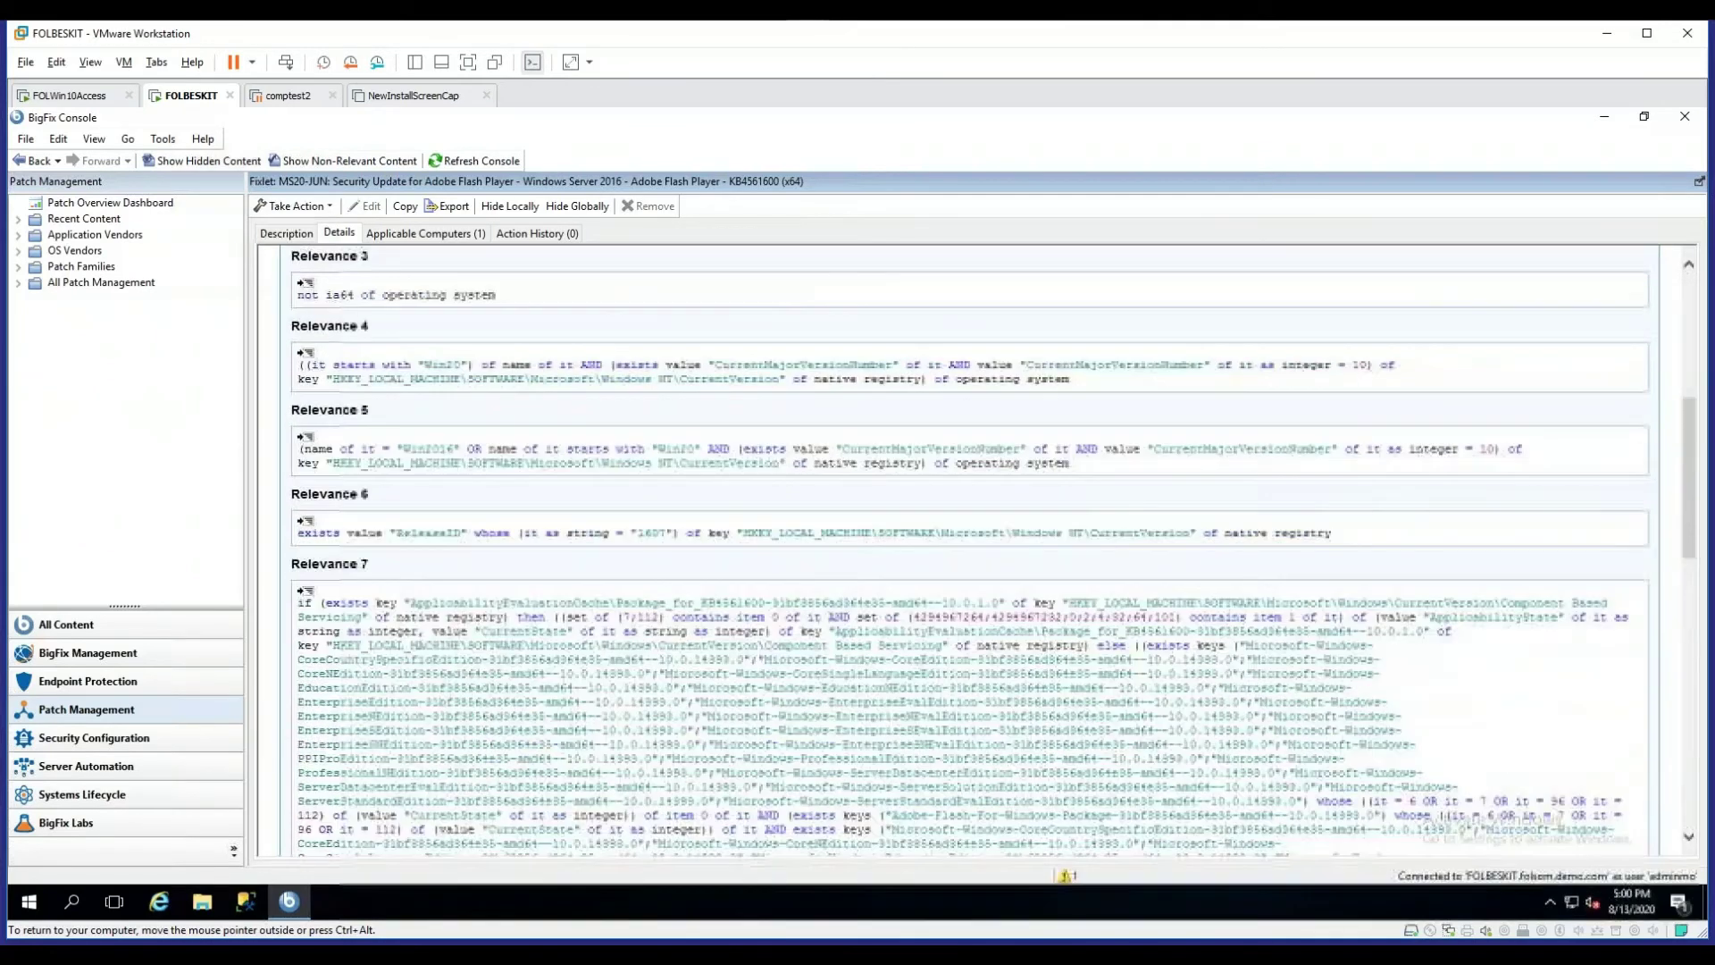
{"action": "scroll", "coordinate": [620, 506], "scroll_direction": "down", "scroll_amount": 5}
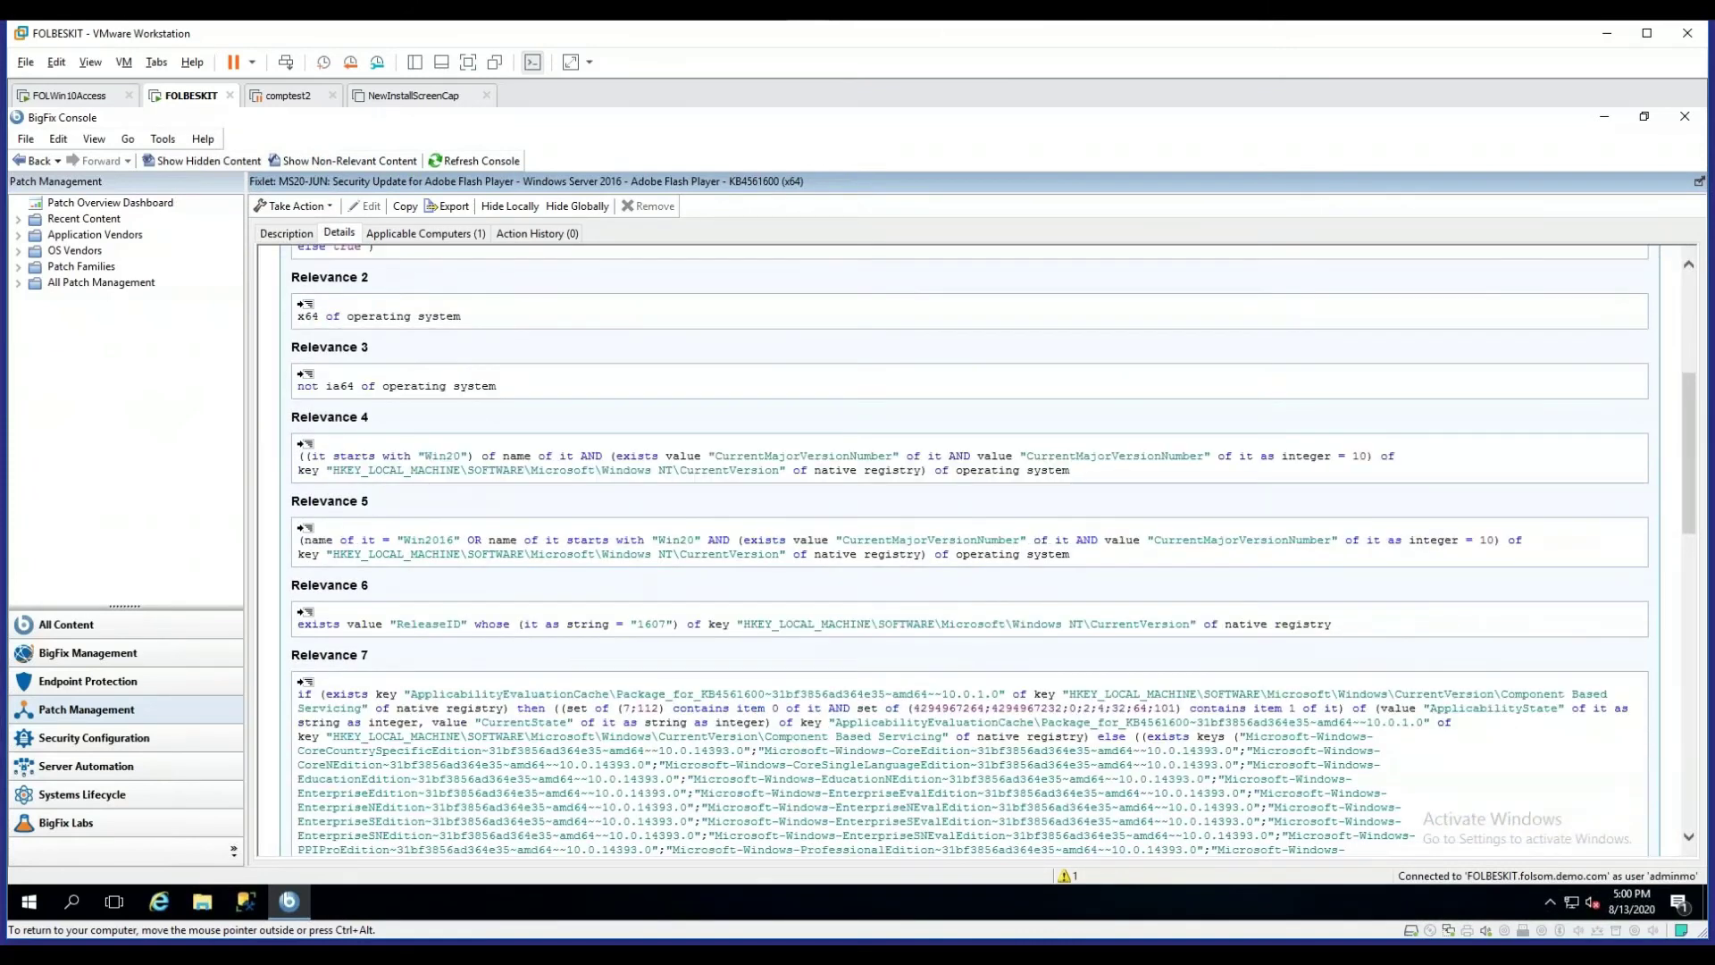
{"action": "scroll", "coordinate": [625, 762], "scroll_direction": "down", "scroll_amount": 3}
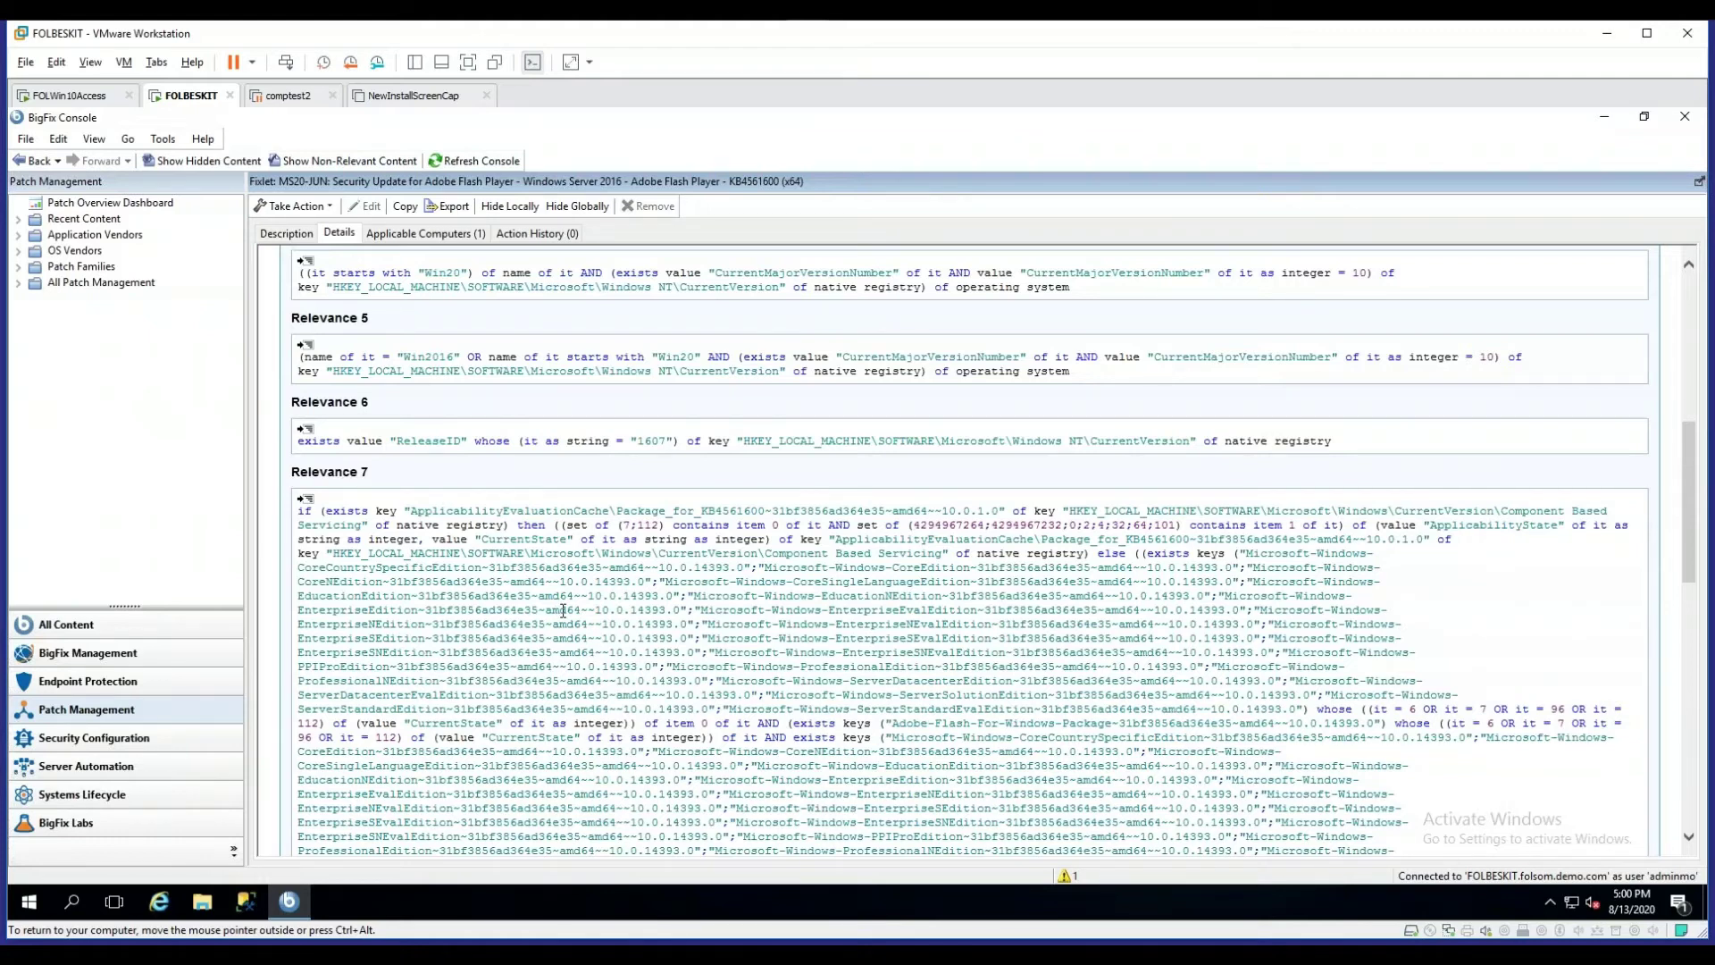
{"action": "scroll", "coordinate": [562, 611], "scroll_direction": "down", "scroll_amount": 6}
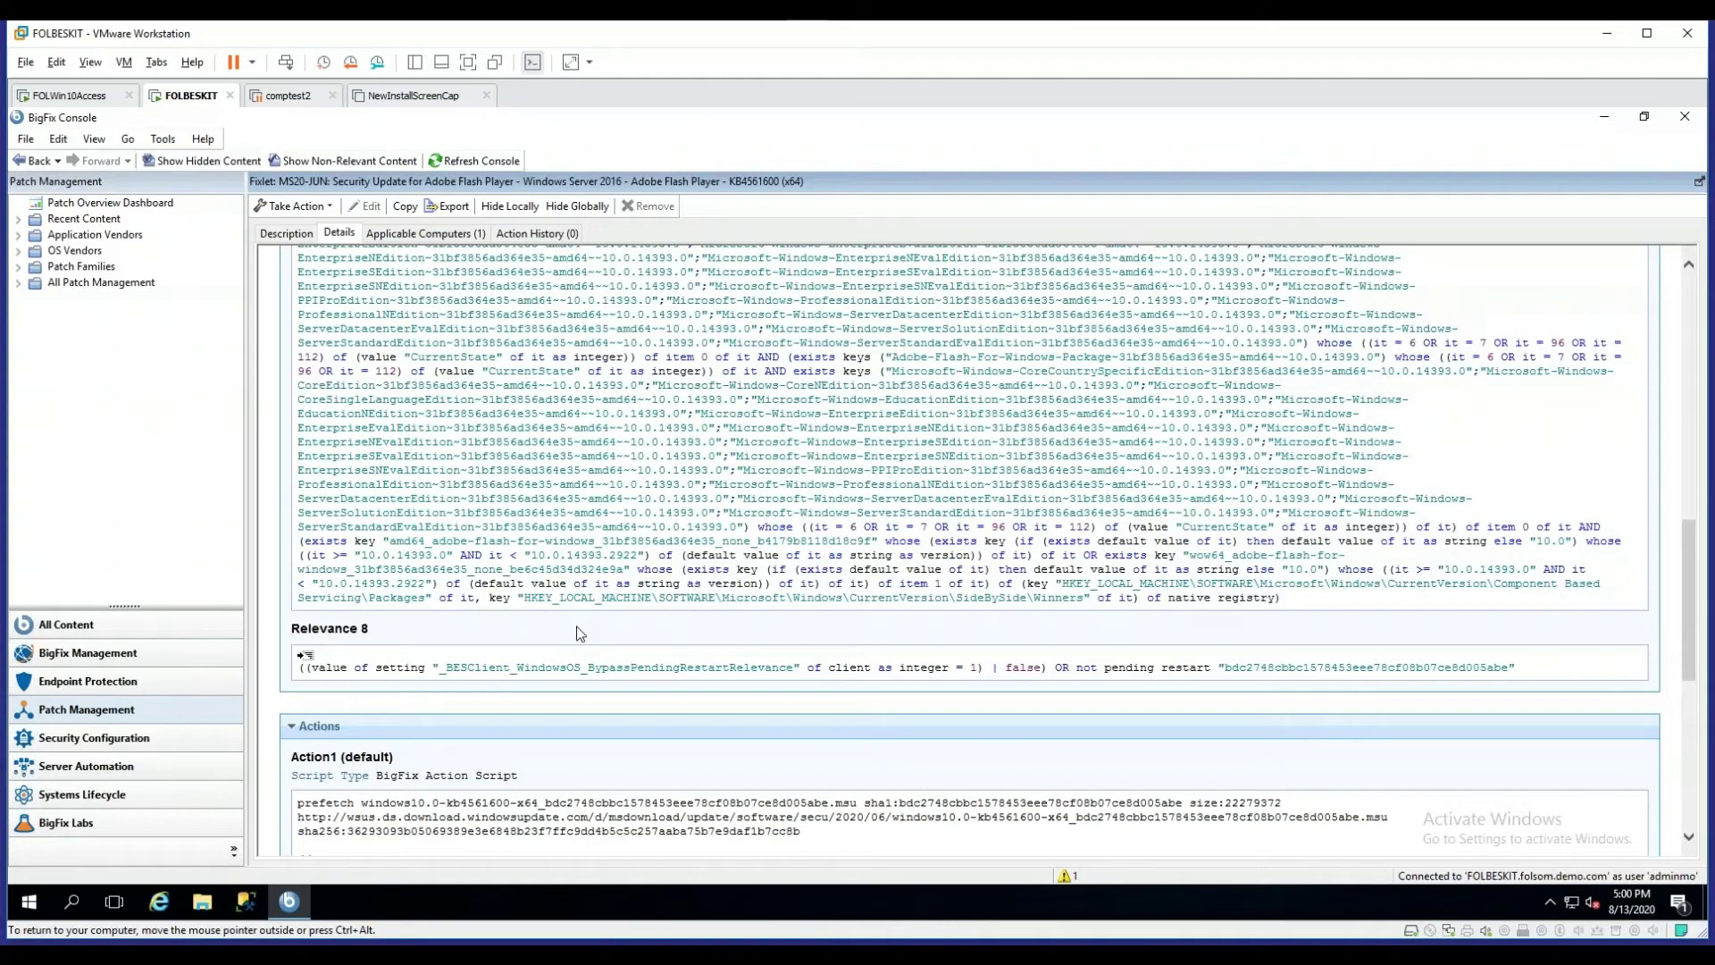
- Check the update's applicable computers and initiate its deployment with FOLBESKIT selected as the target device
{"action": "left_click", "coordinate": [428, 234]}
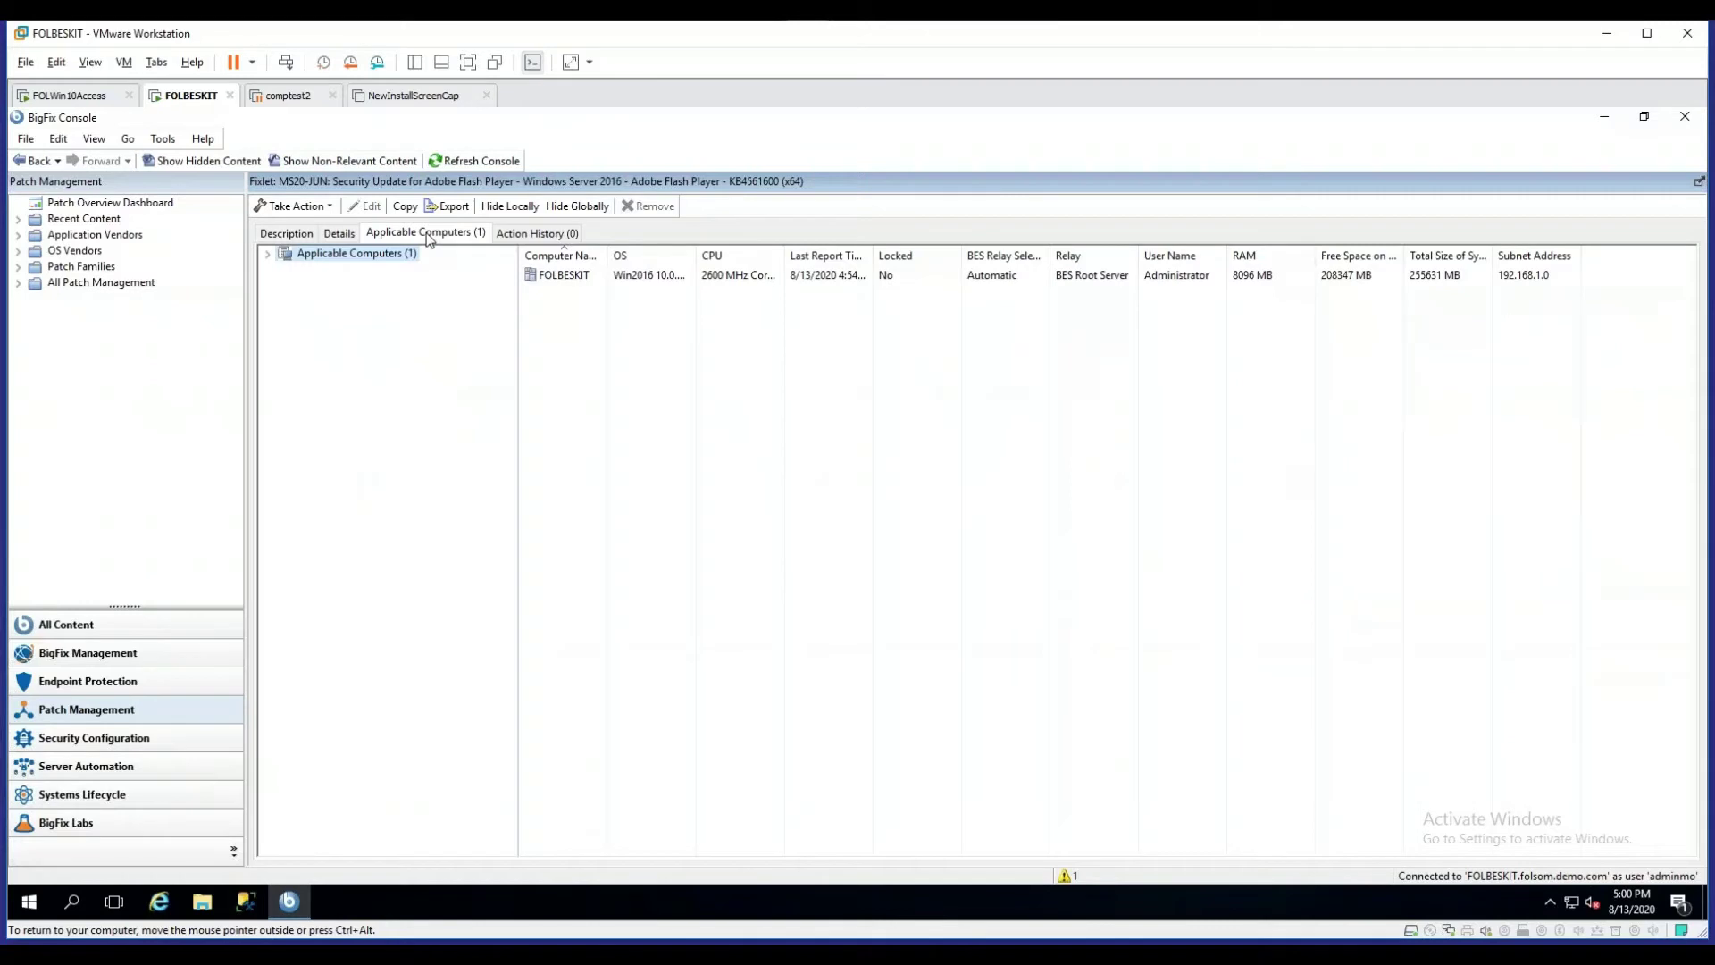
{"action": "left_click", "coordinate": [570, 281]}
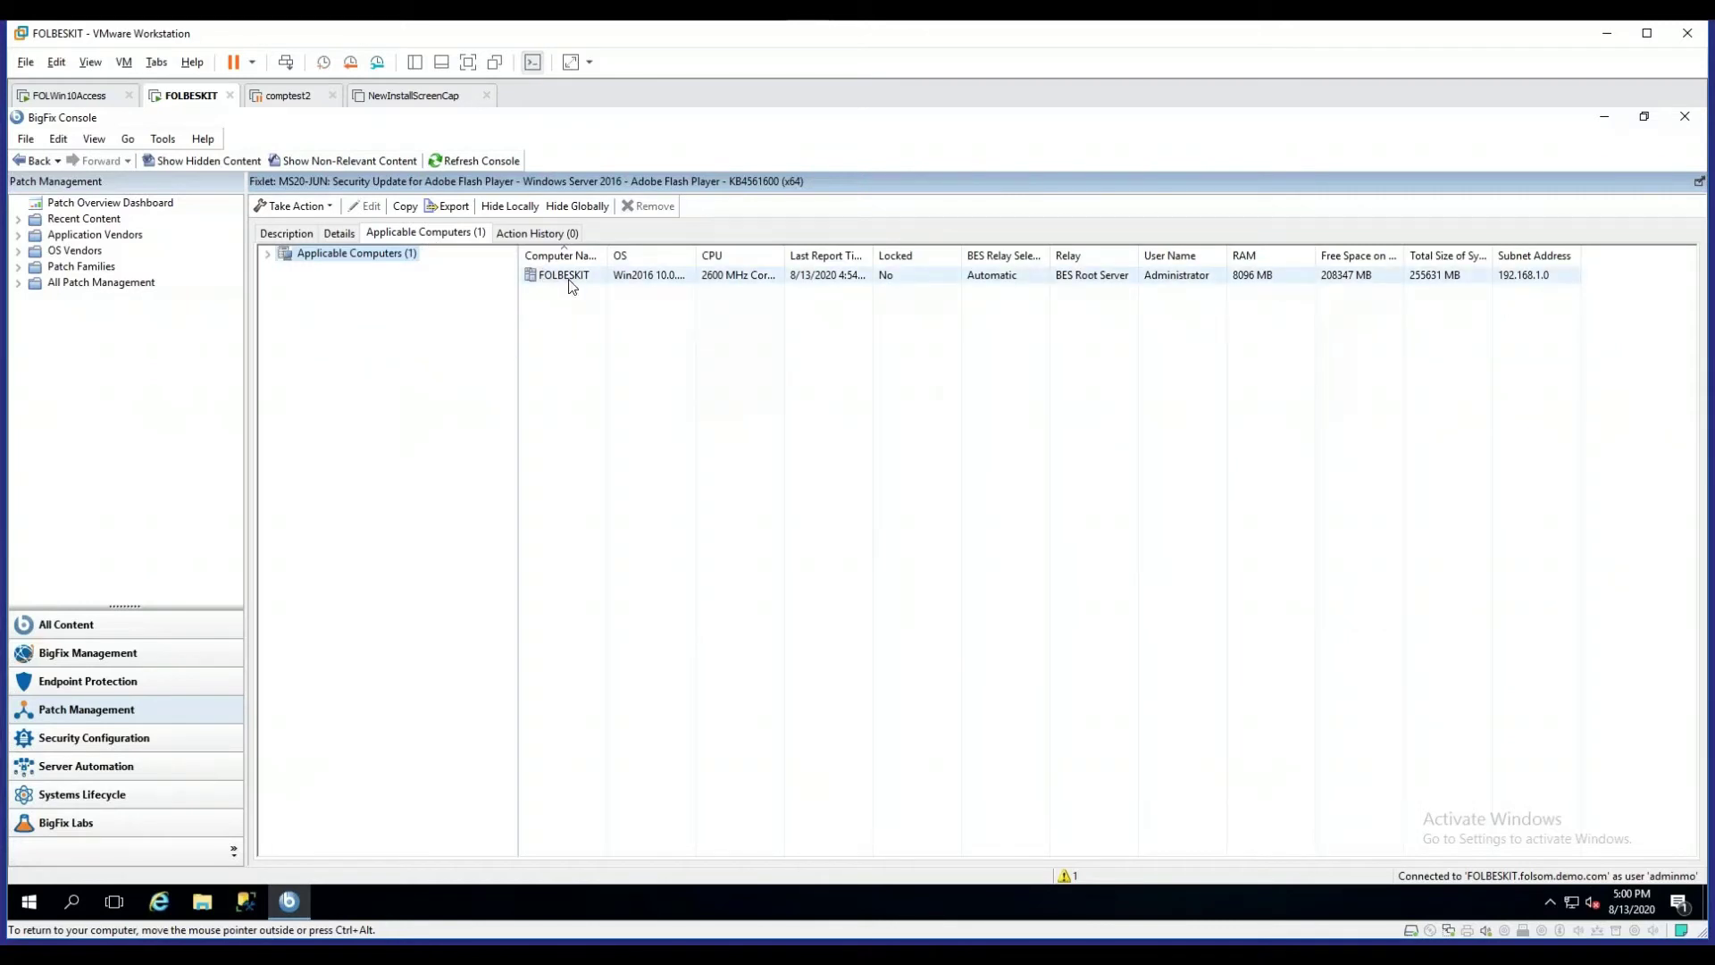
{"action": "left_click", "coordinate": [323, 207]}
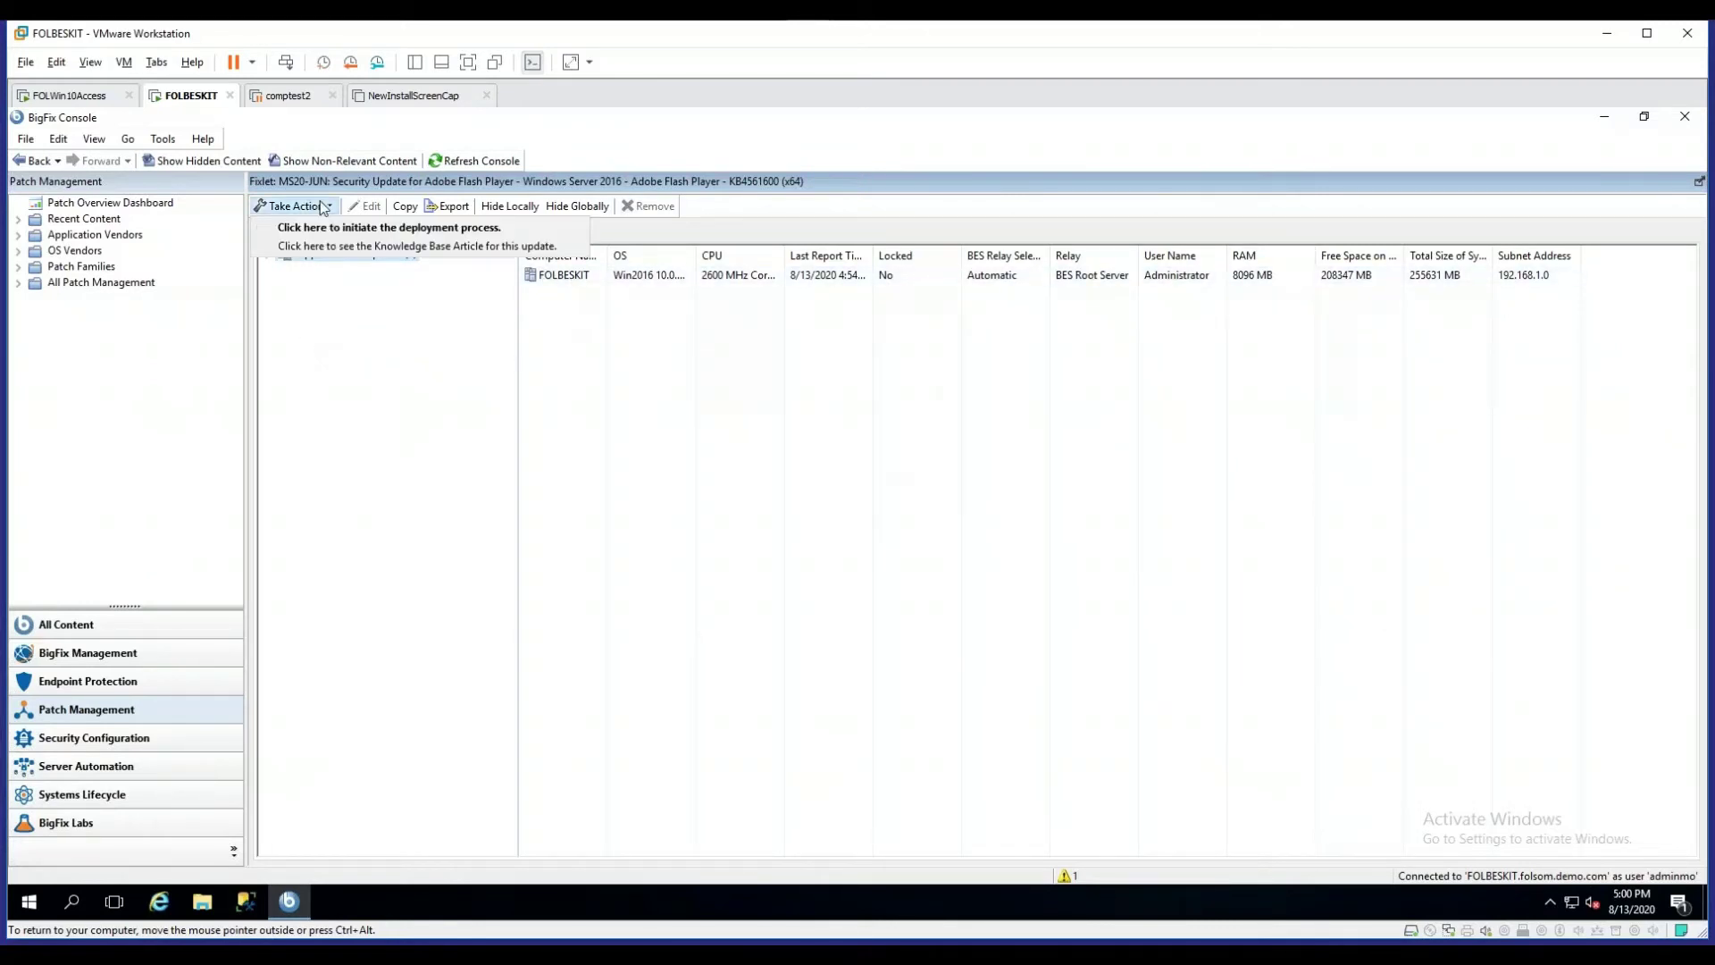
{"action": "left_click", "coordinate": [346, 229]}
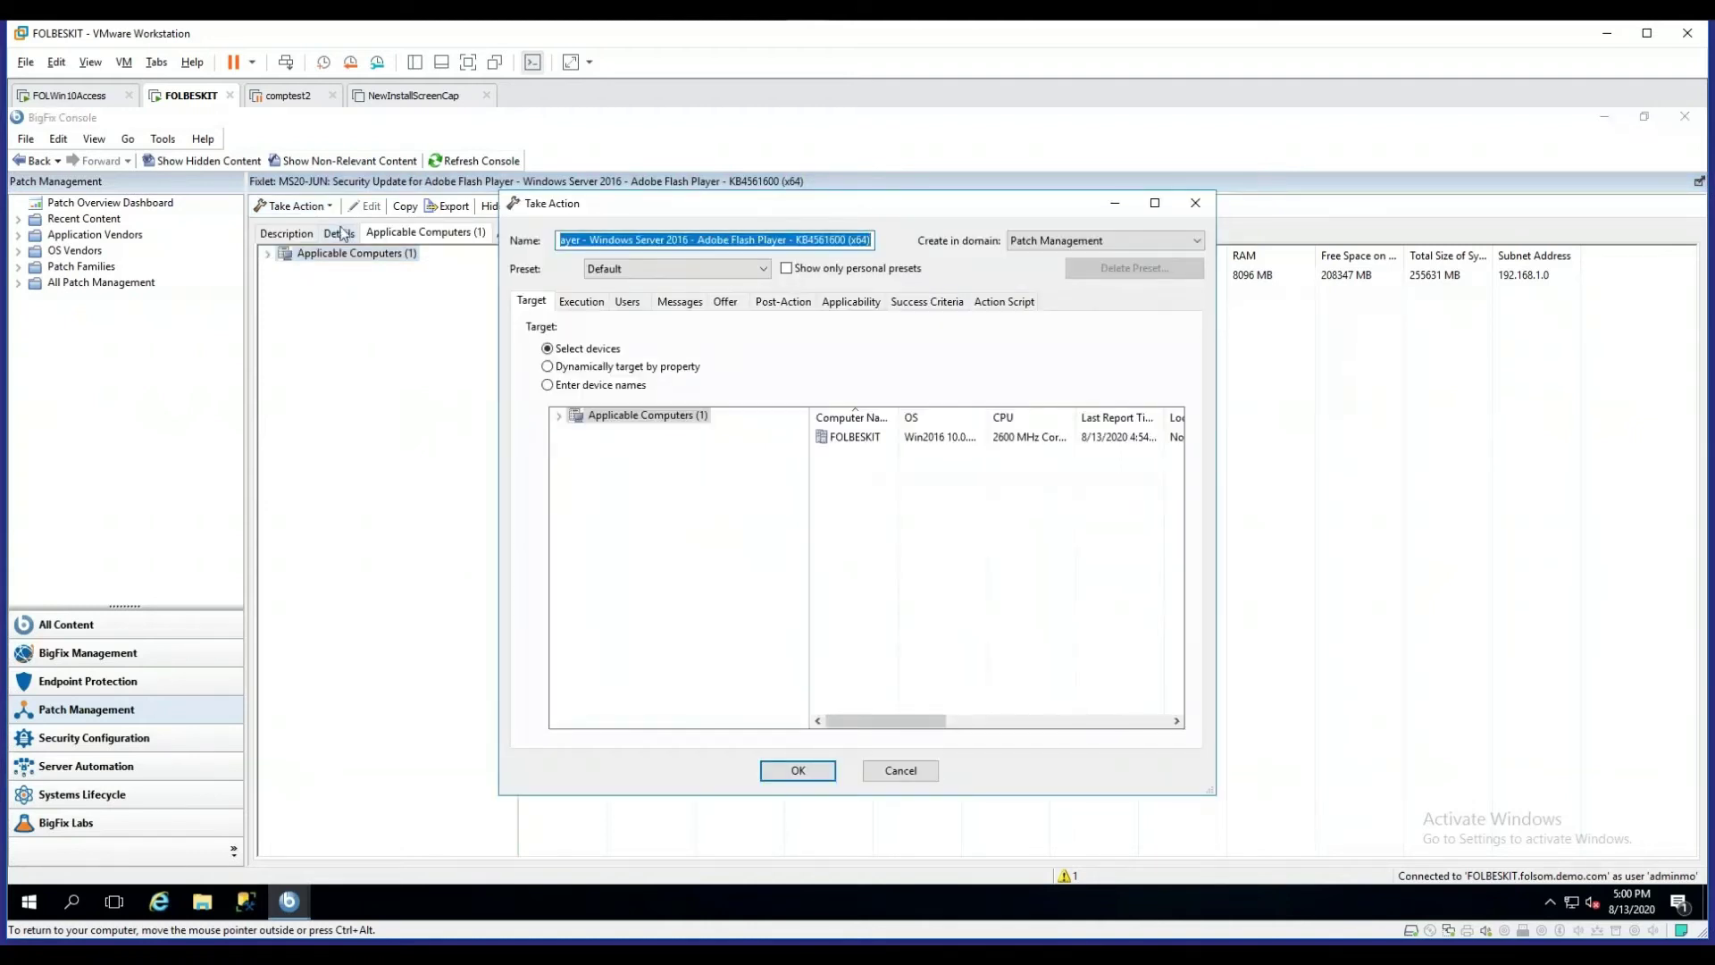
{"action": "left_click", "coordinate": [847, 438]}
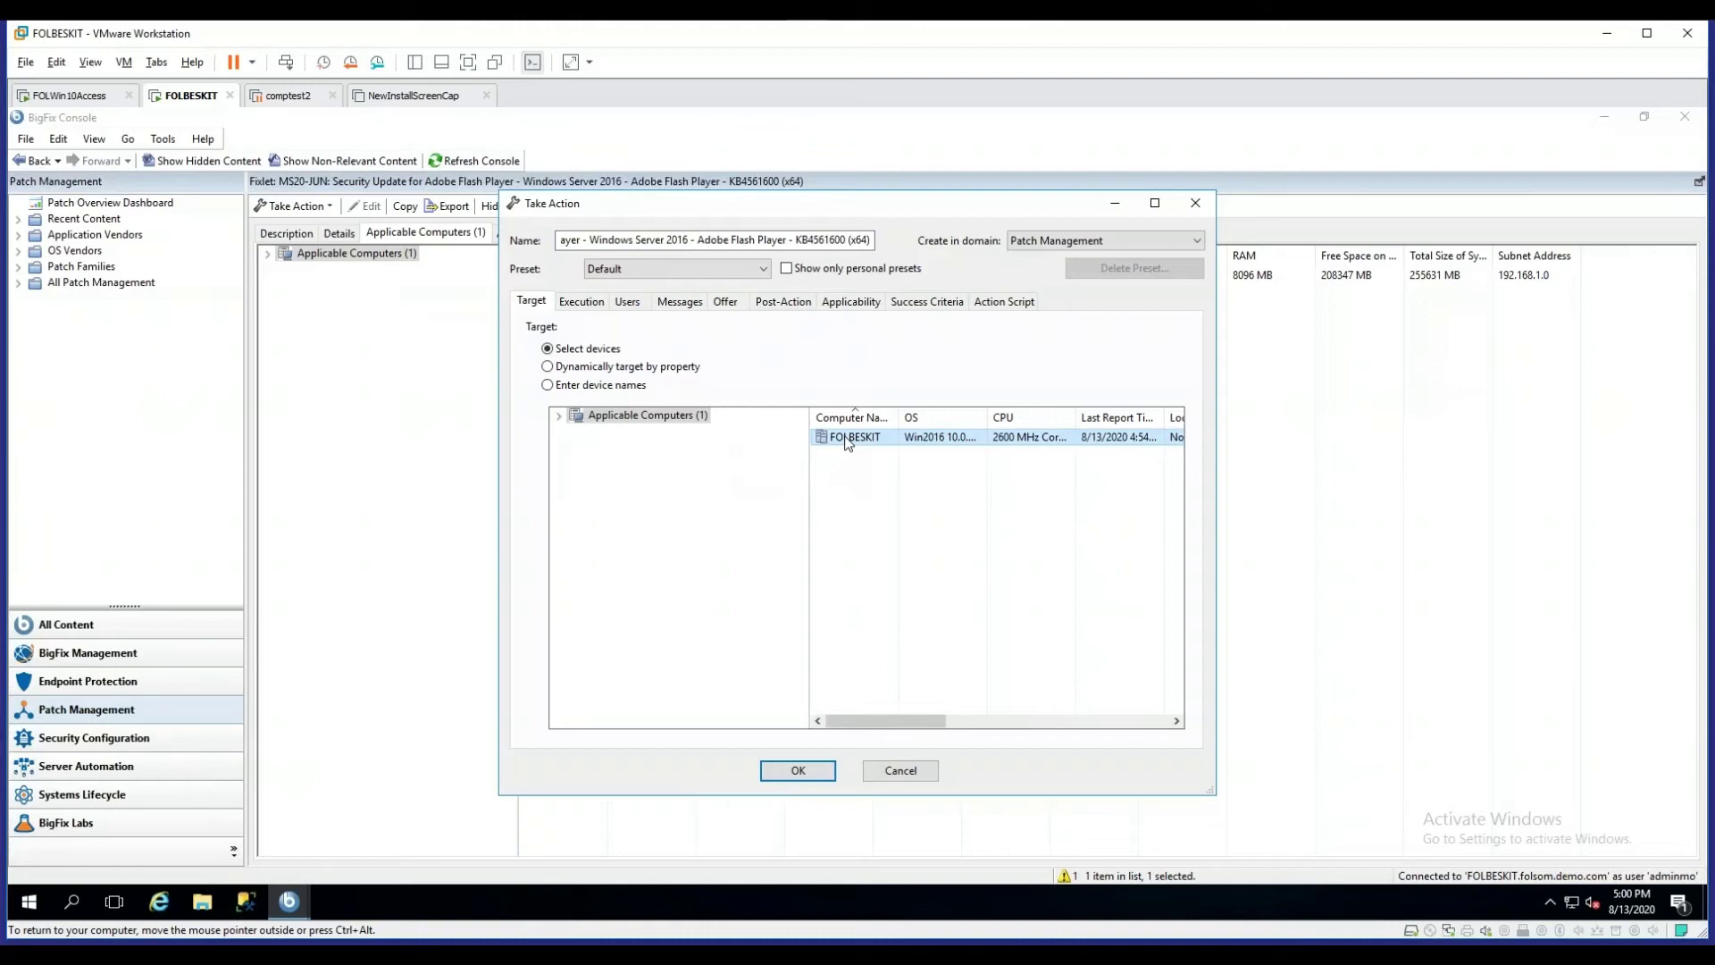
- Try reapplying the action whenever it becomes relevant again without a reapplication limit, and turn reapplication back off
{"action": "left_click", "coordinate": [582, 302]}
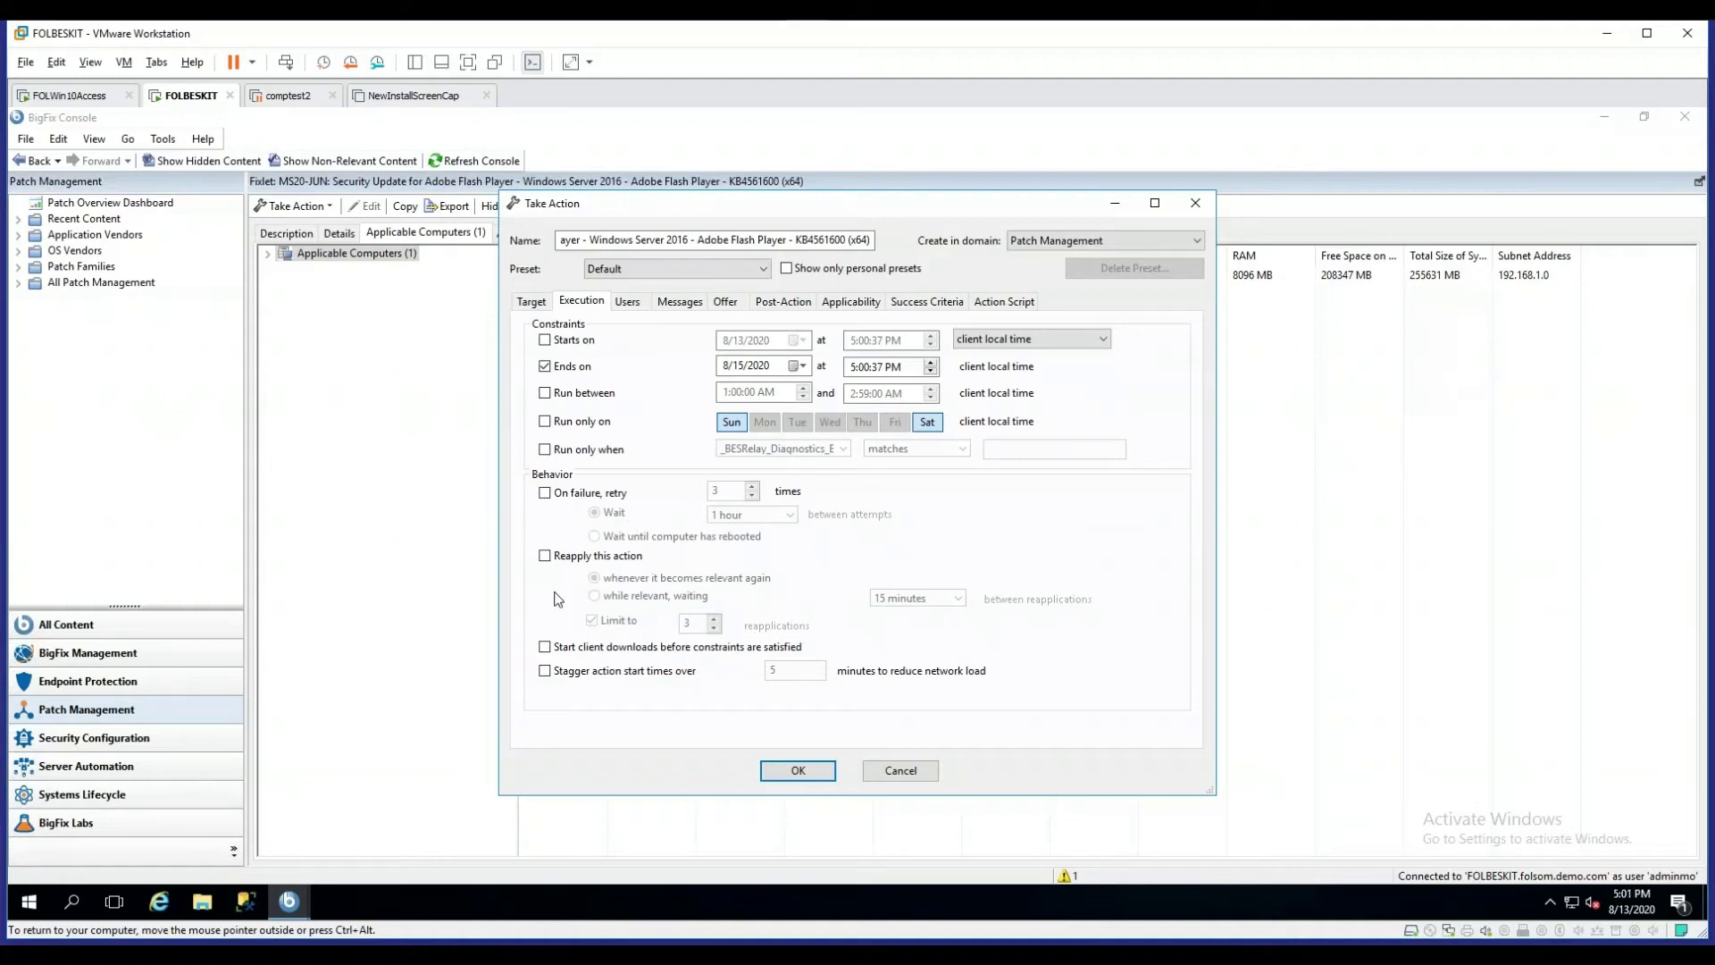
{"action": "left_click", "coordinate": [544, 556]}
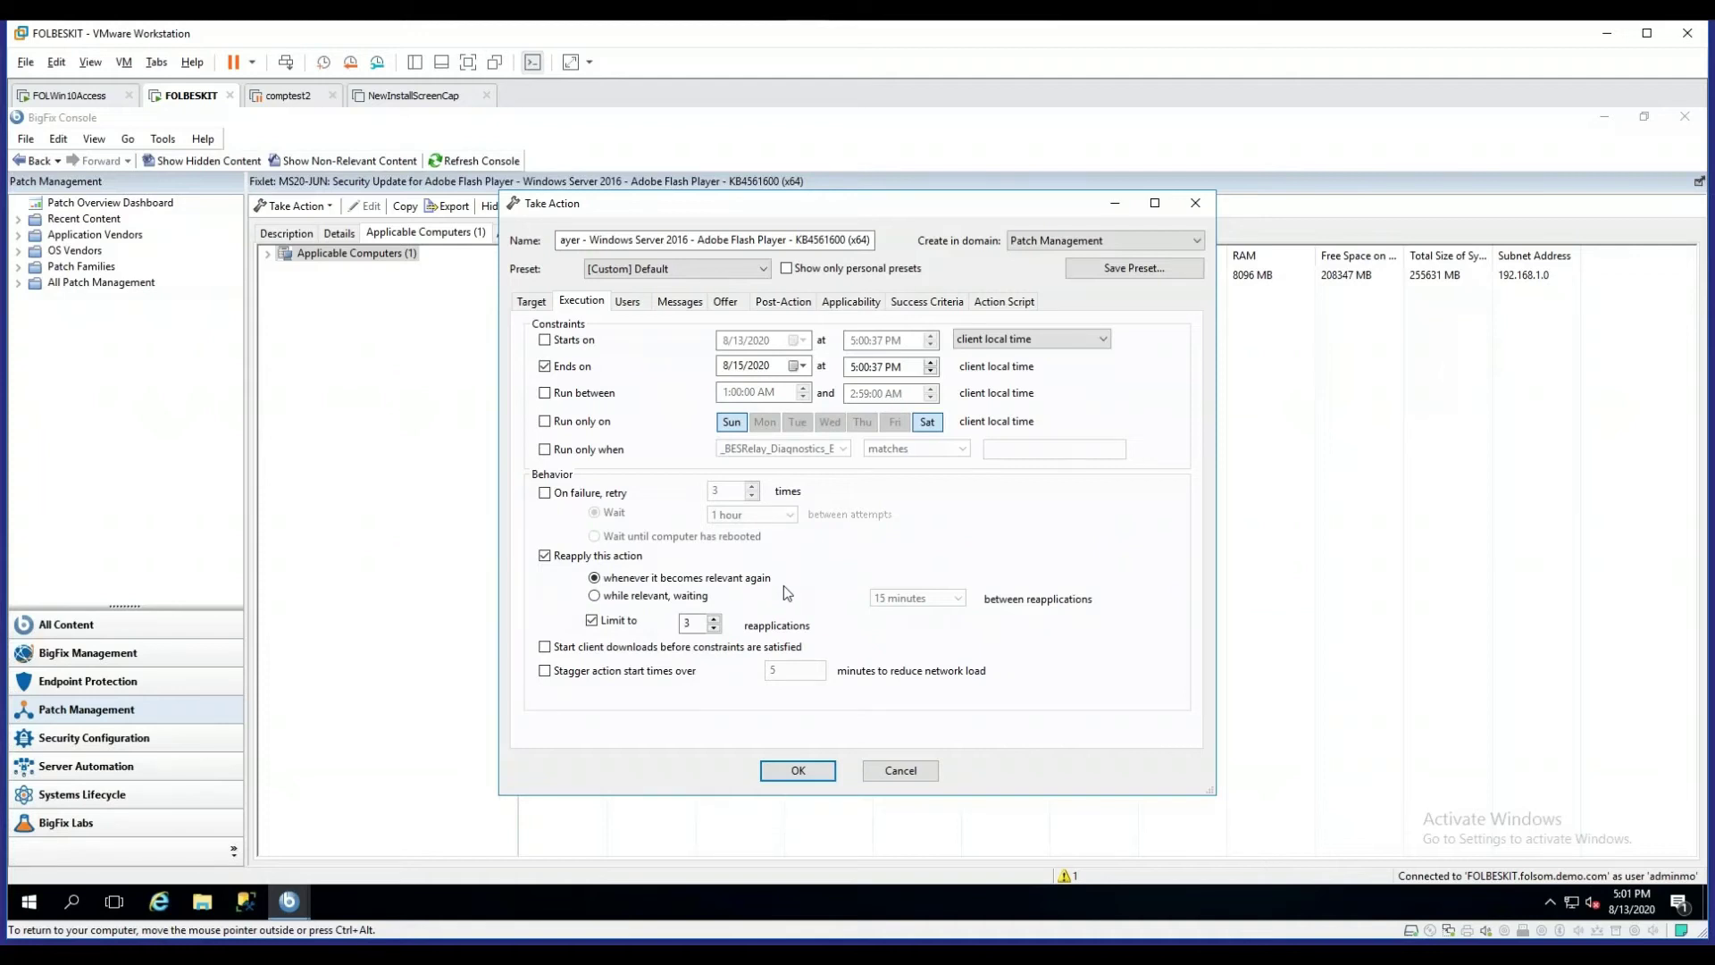
{"action": "left_click", "coordinate": [592, 621]}
{"action": "left_click", "coordinate": [544, 555]}
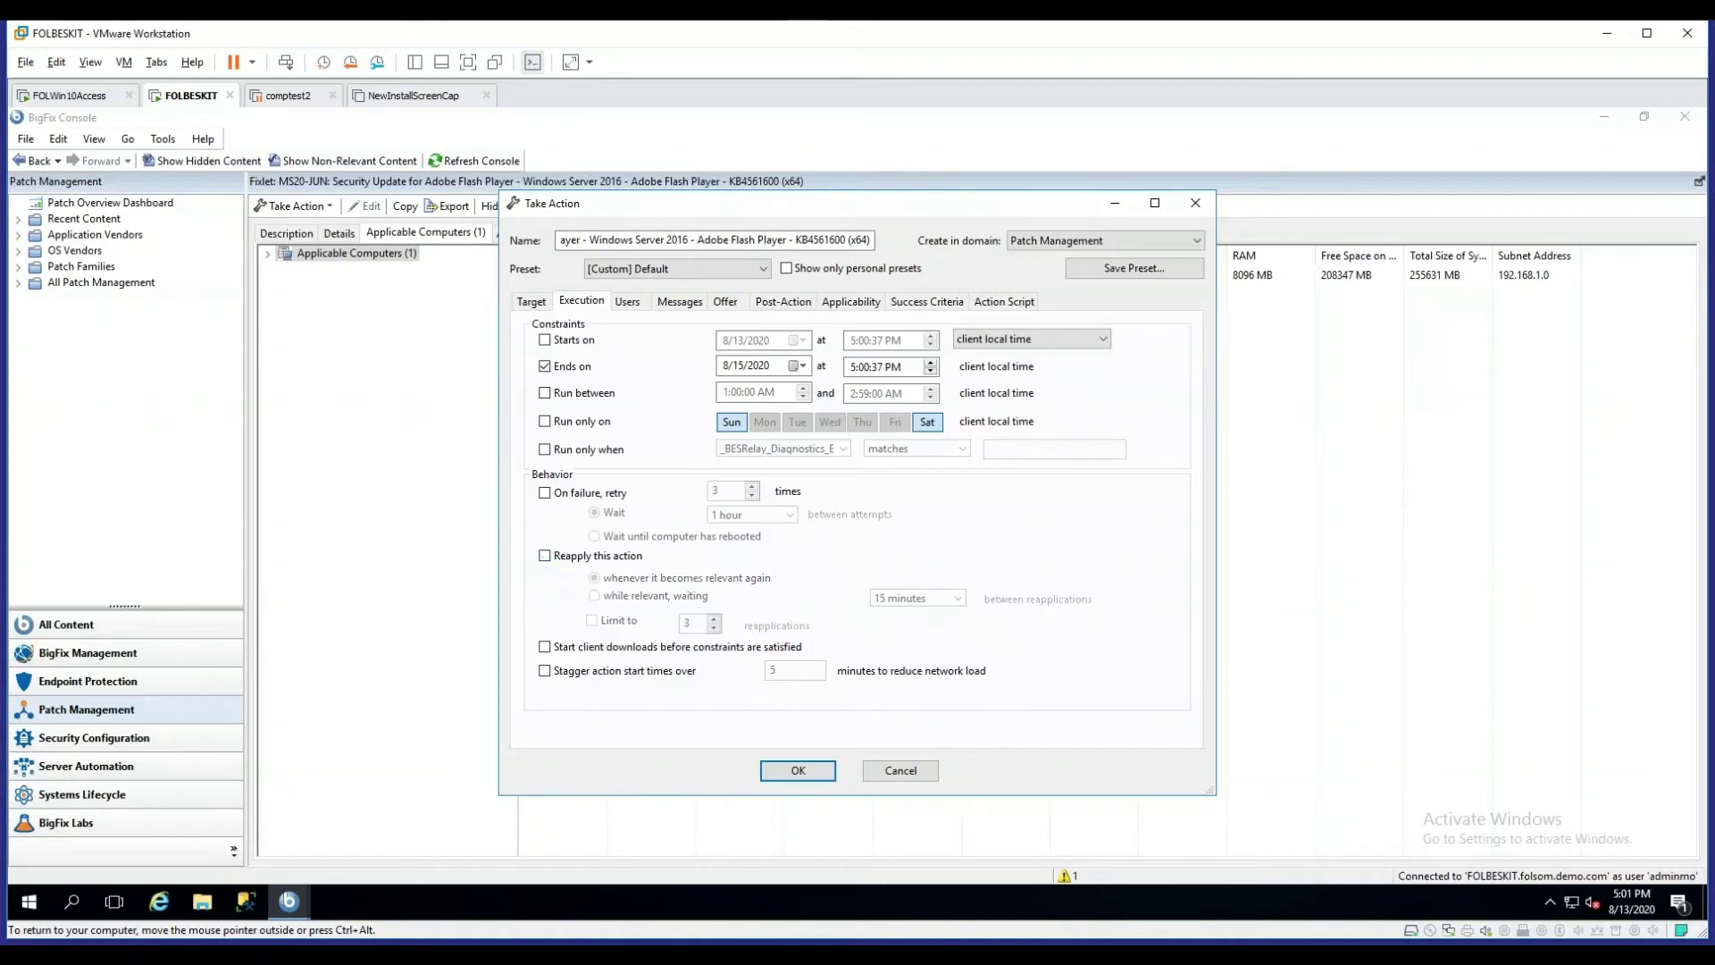
- Try displaying messages before and while running the action, with the save-work, user-cancel and confirmation options enabled
{"action": "left_click", "coordinate": [630, 304]}
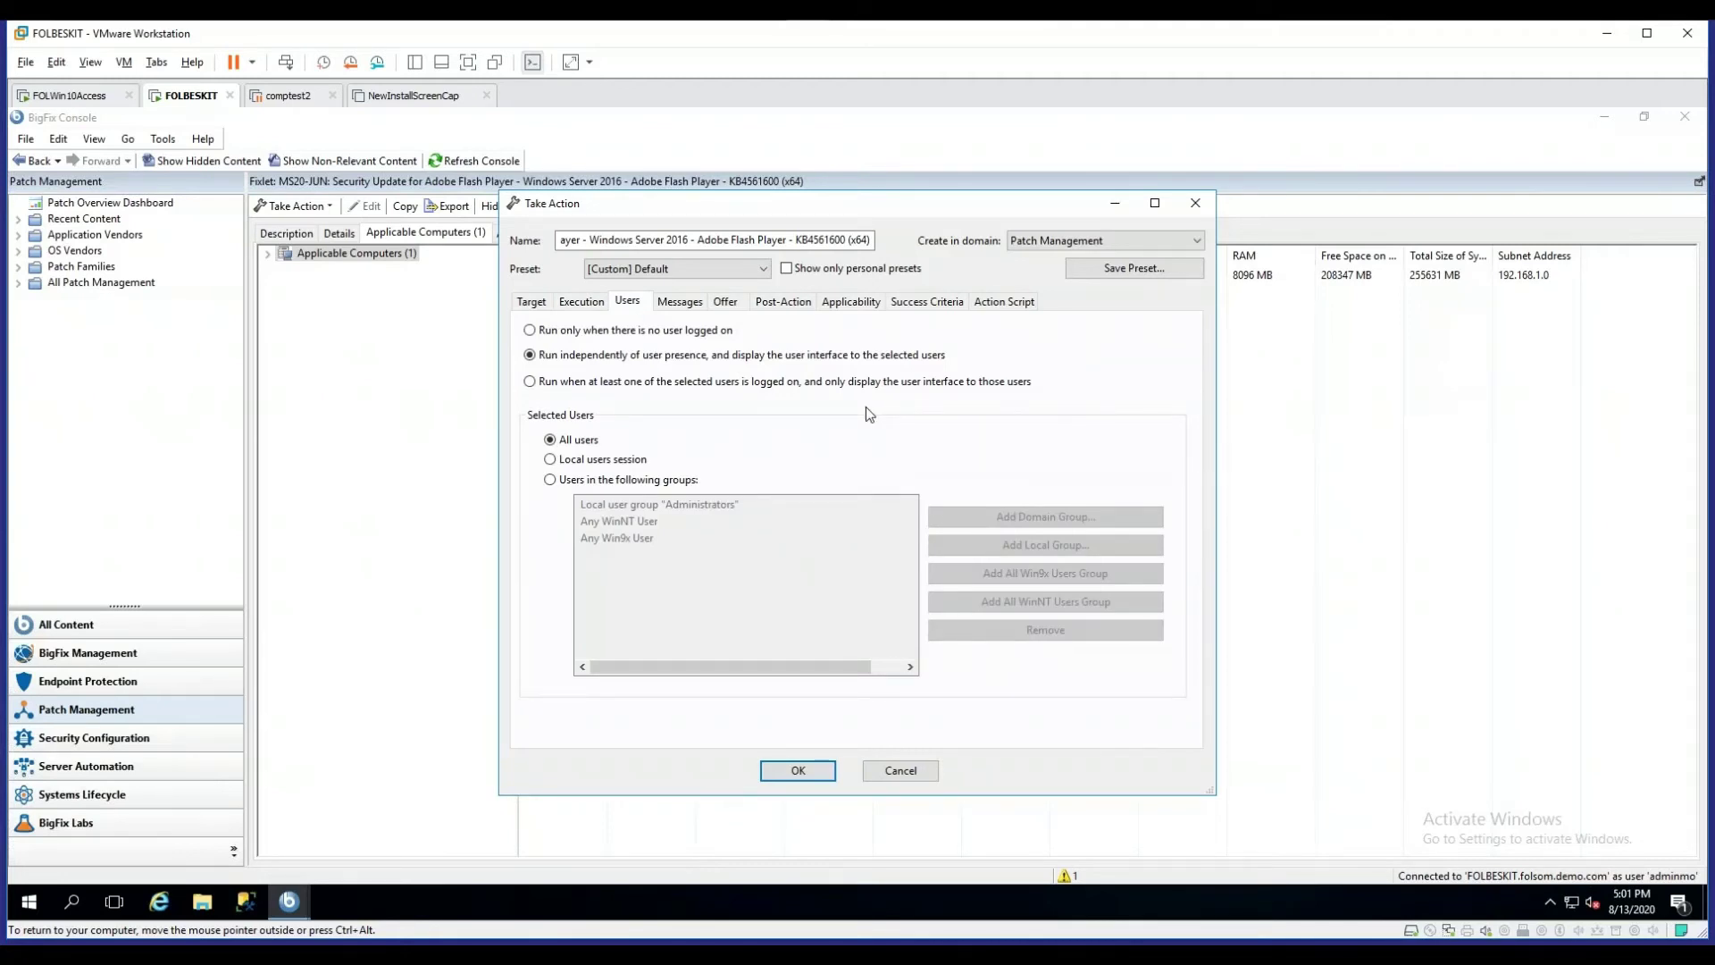
{"action": "left_click", "coordinate": [682, 304]}
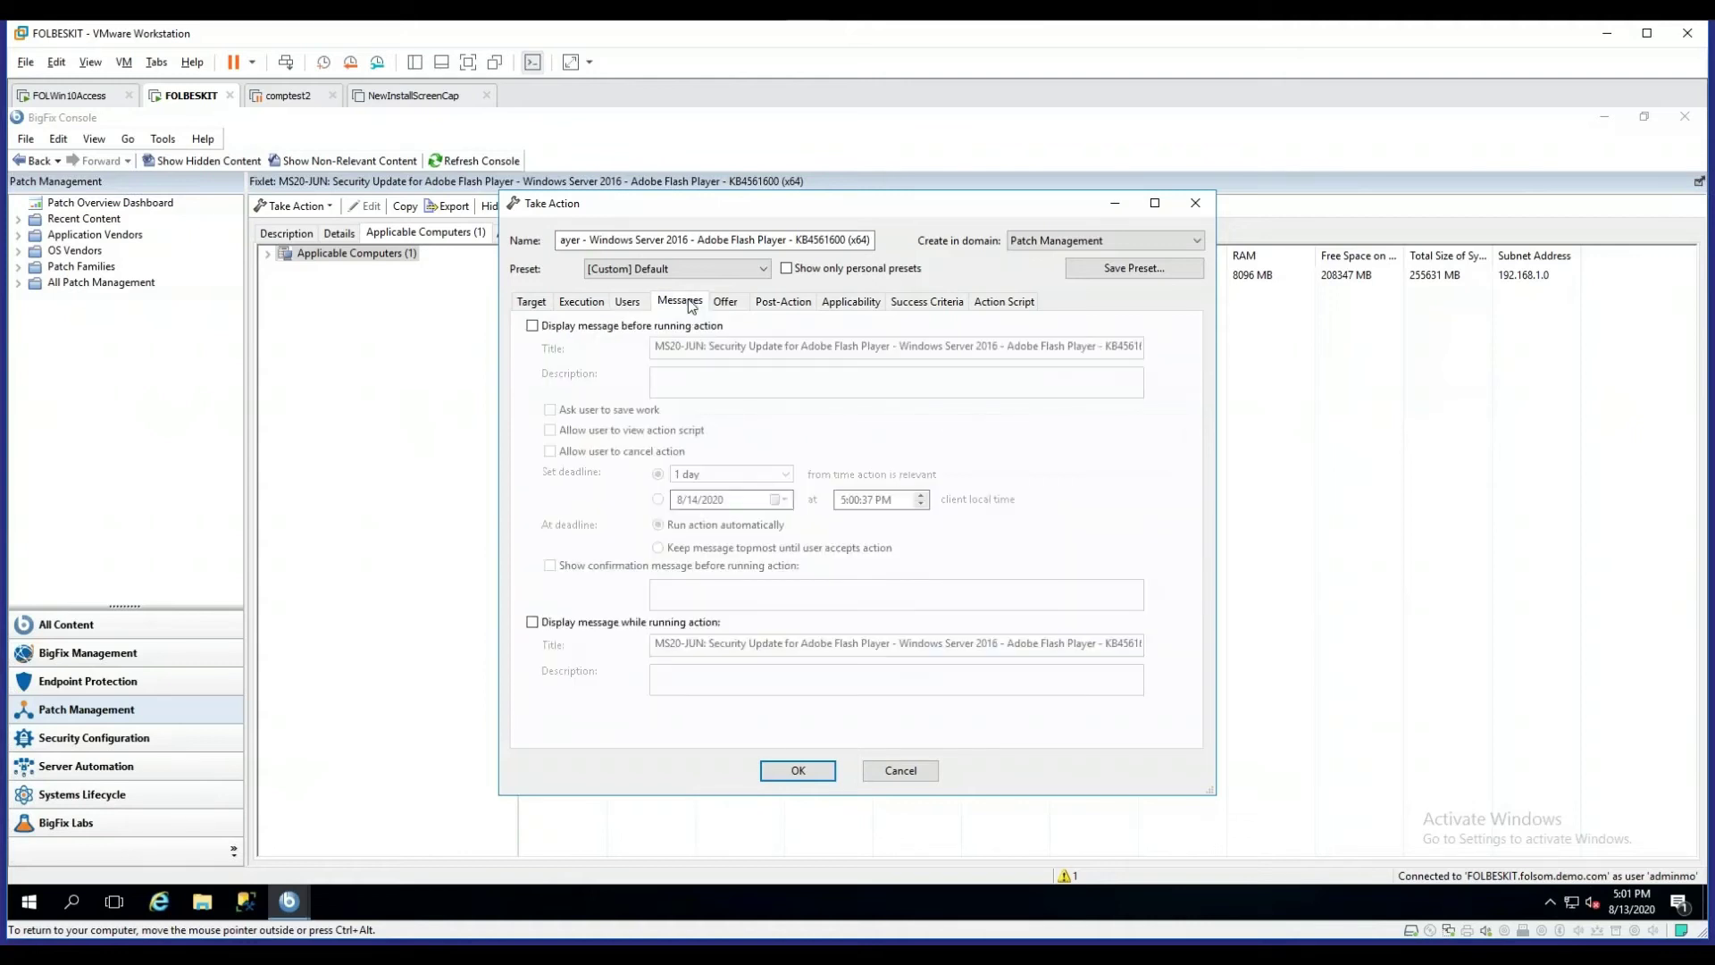
{"action": "left_click", "coordinate": [533, 326]}
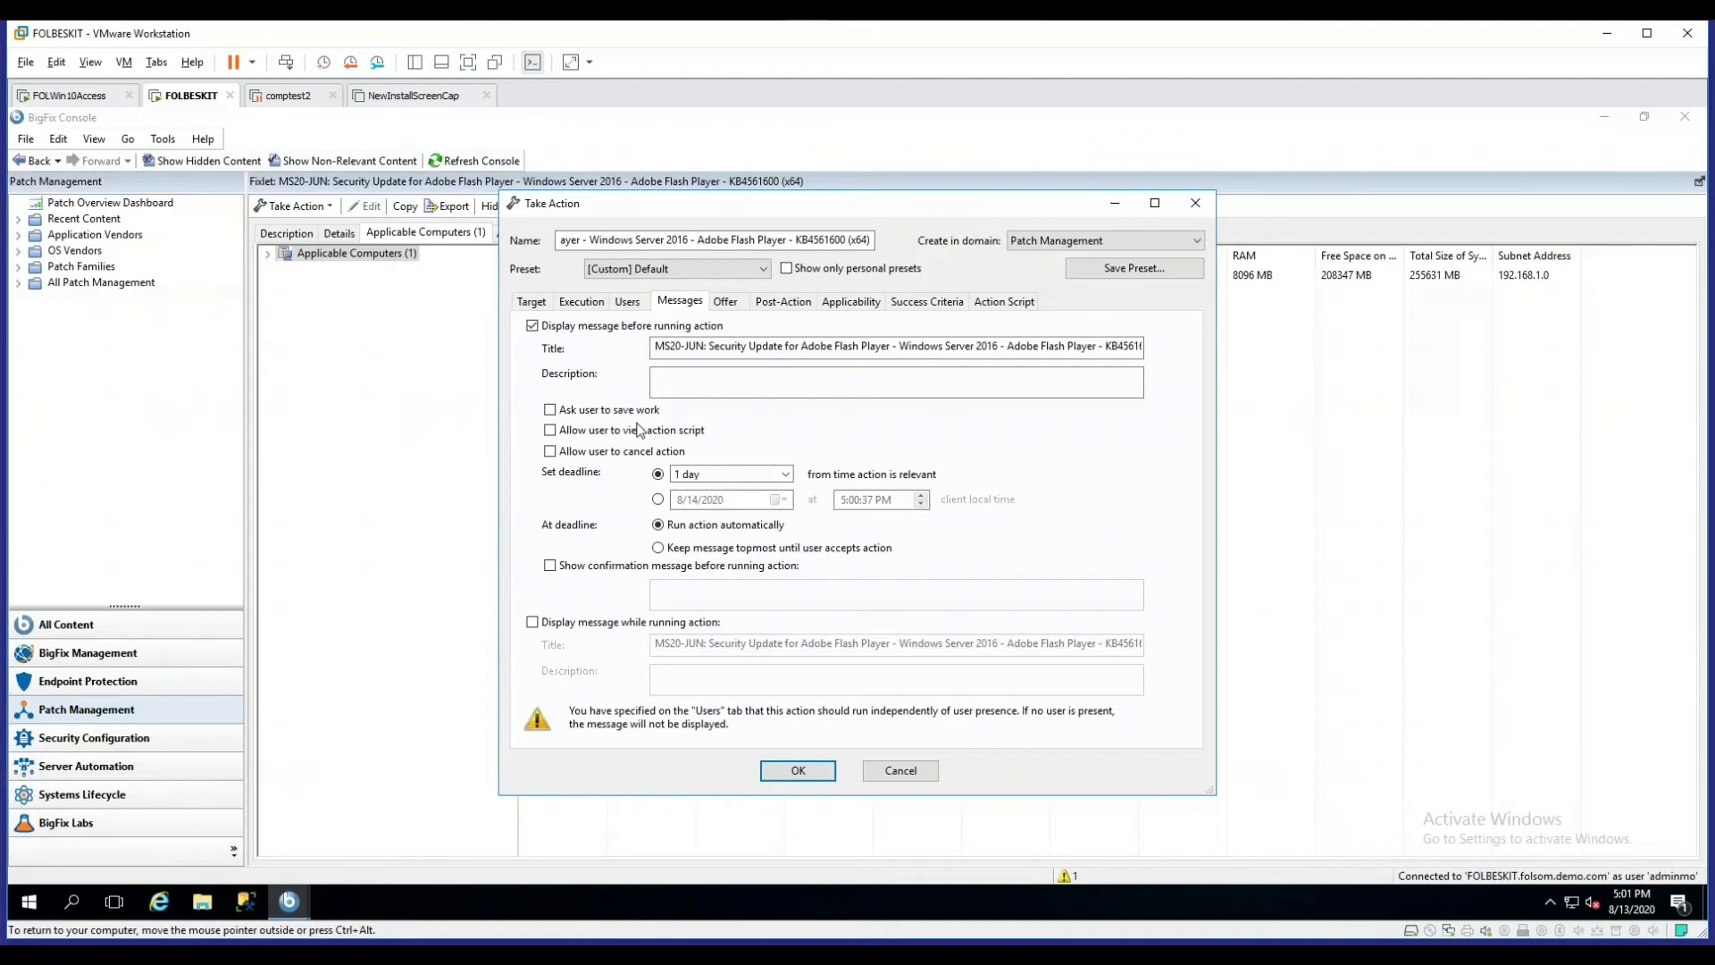
{"action": "left_click", "coordinate": [550, 410]}
{"action": "left_click", "coordinate": [551, 452]}
{"action": "left_click", "coordinate": [550, 566]}
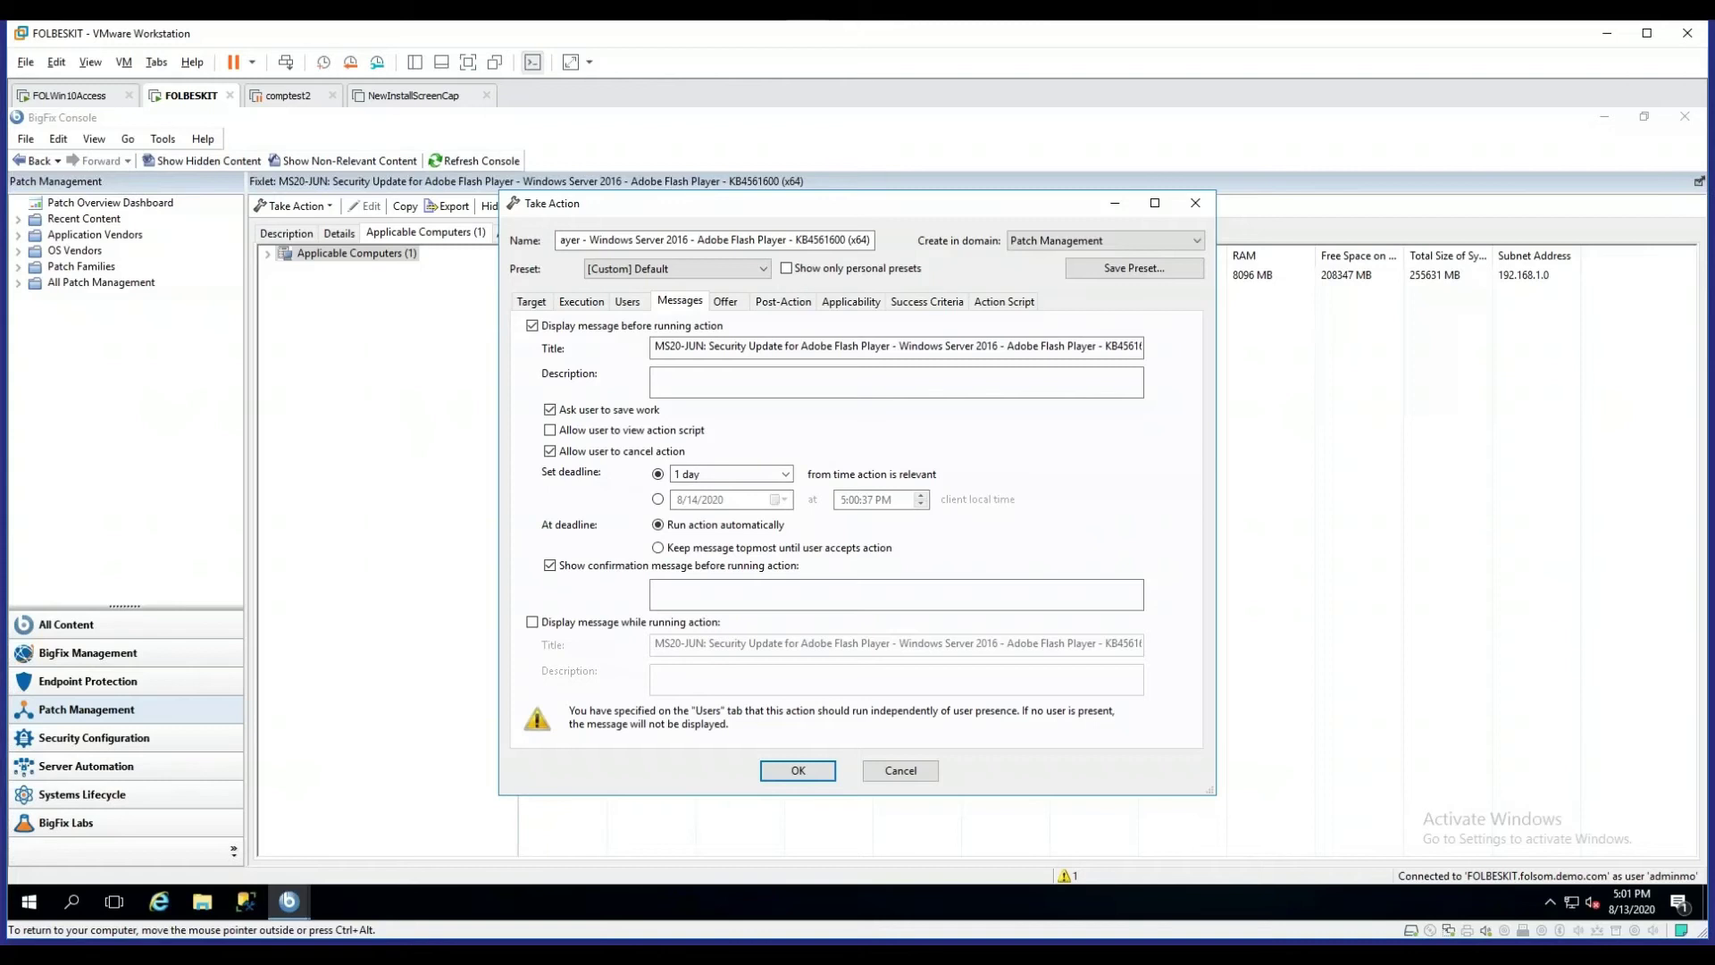
{"action": "left_click", "coordinate": [534, 623]}
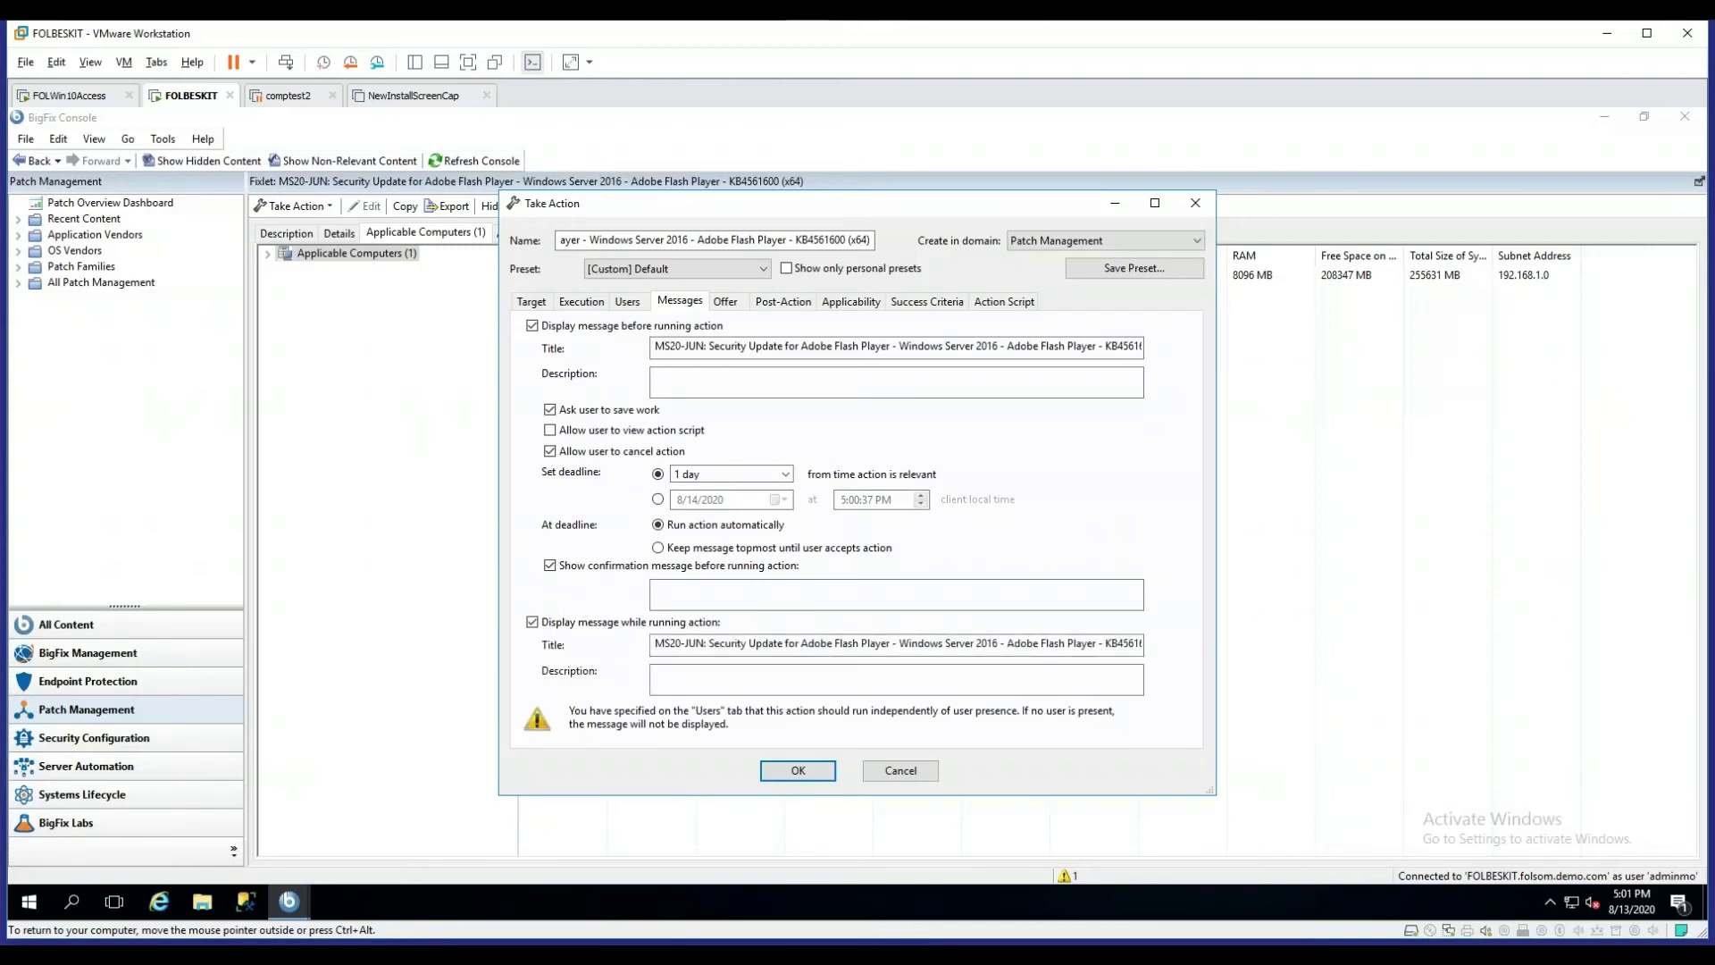
- Turn off both user messages along with the save-work, user-cancel and confirmation options
{"action": "left_click", "coordinate": [533, 622]}
{"action": "left_click", "coordinate": [550, 566]}
{"action": "left_click", "coordinate": [550, 451]}
{"action": "left_click", "coordinate": [550, 410]}
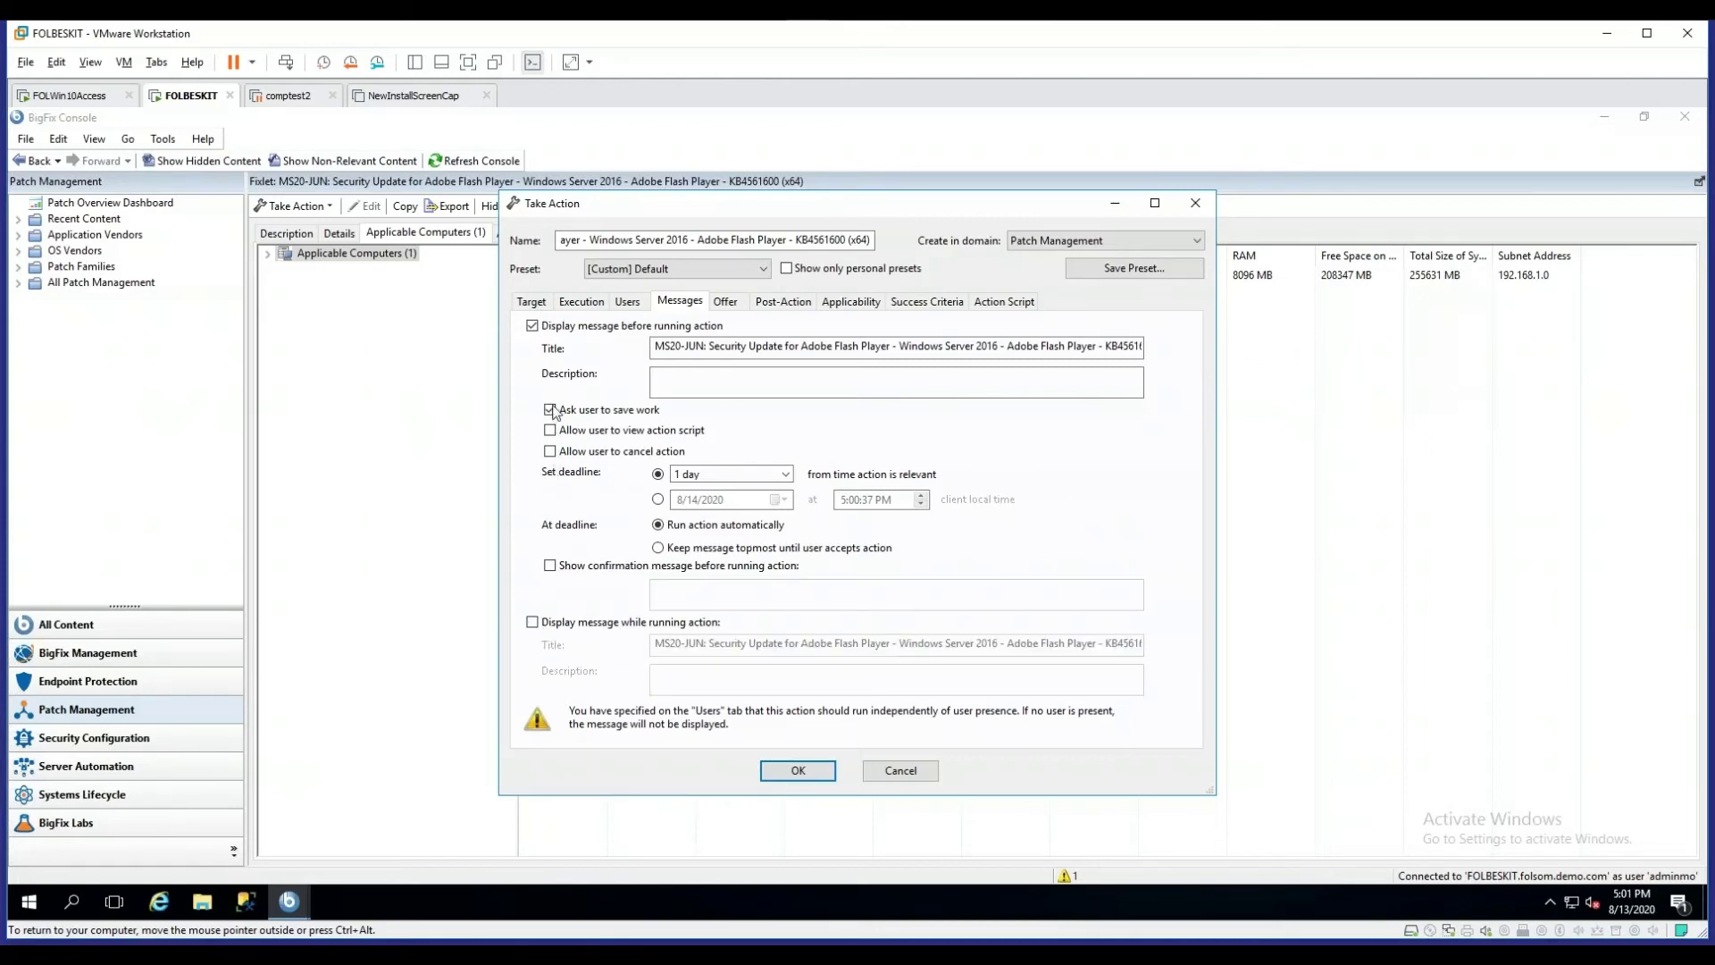
{"action": "left_click", "coordinate": [533, 327]}
- Look at the offer options, try a post-action computer restart with its deadline choices, and reset it to do nothing
{"action": "left_click", "coordinate": [740, 303]}
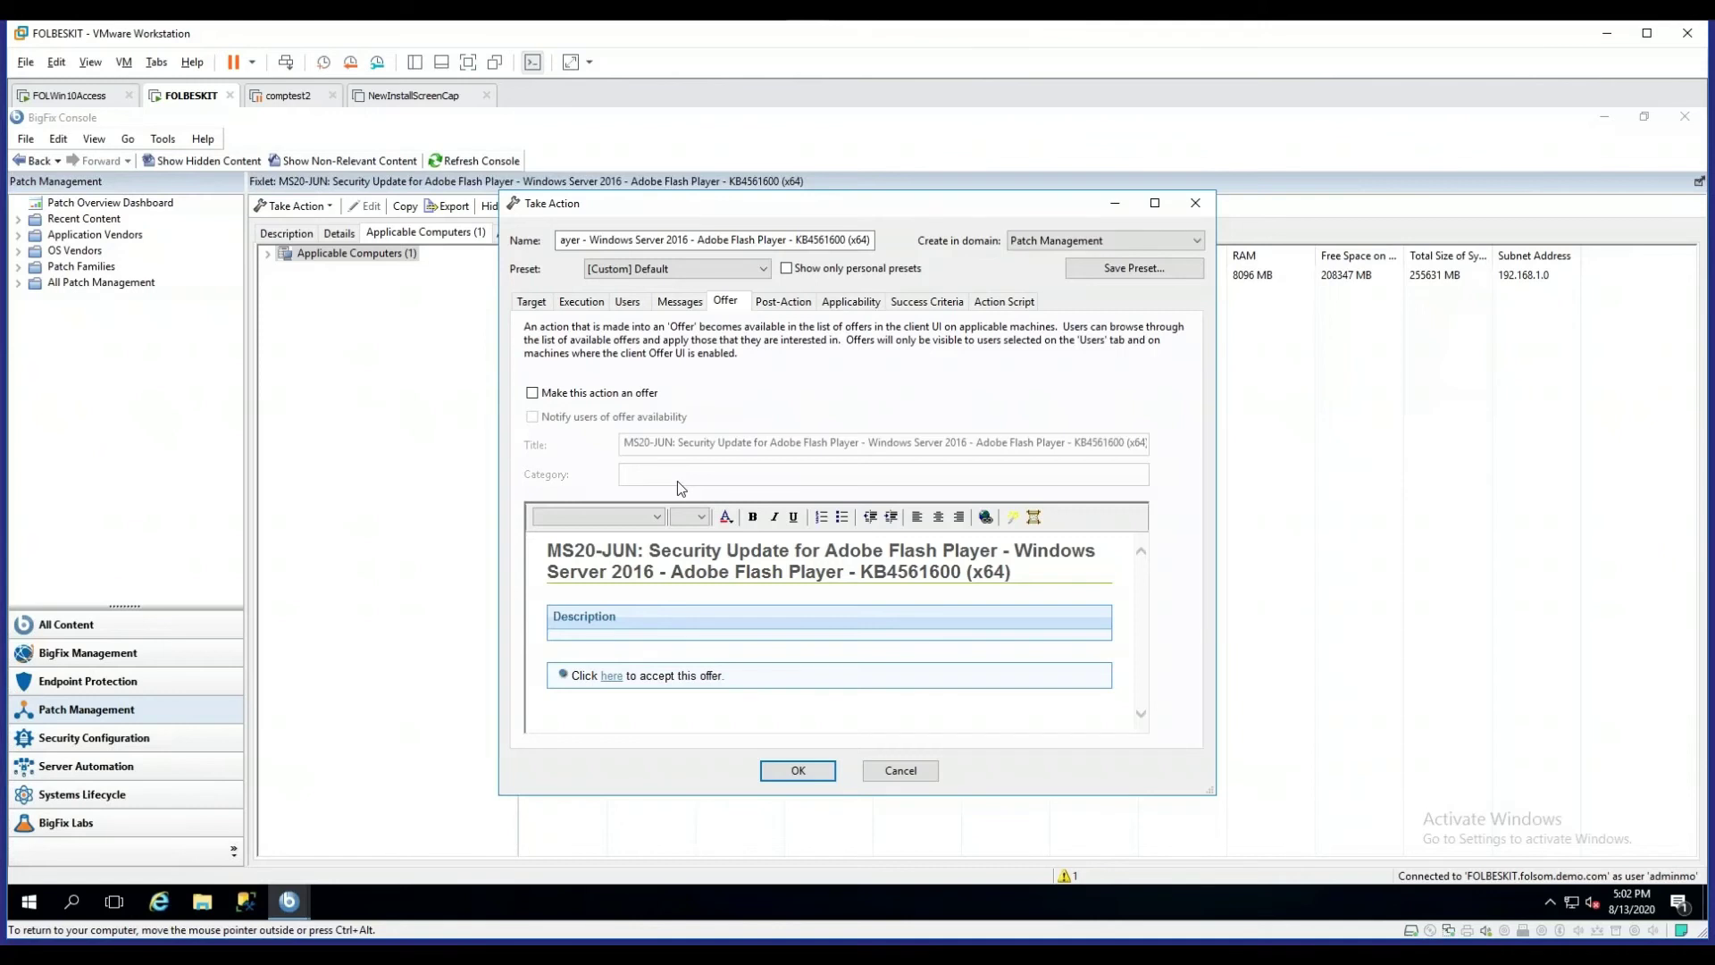
{"action": "left_click", "coordinate": [782, 301]}
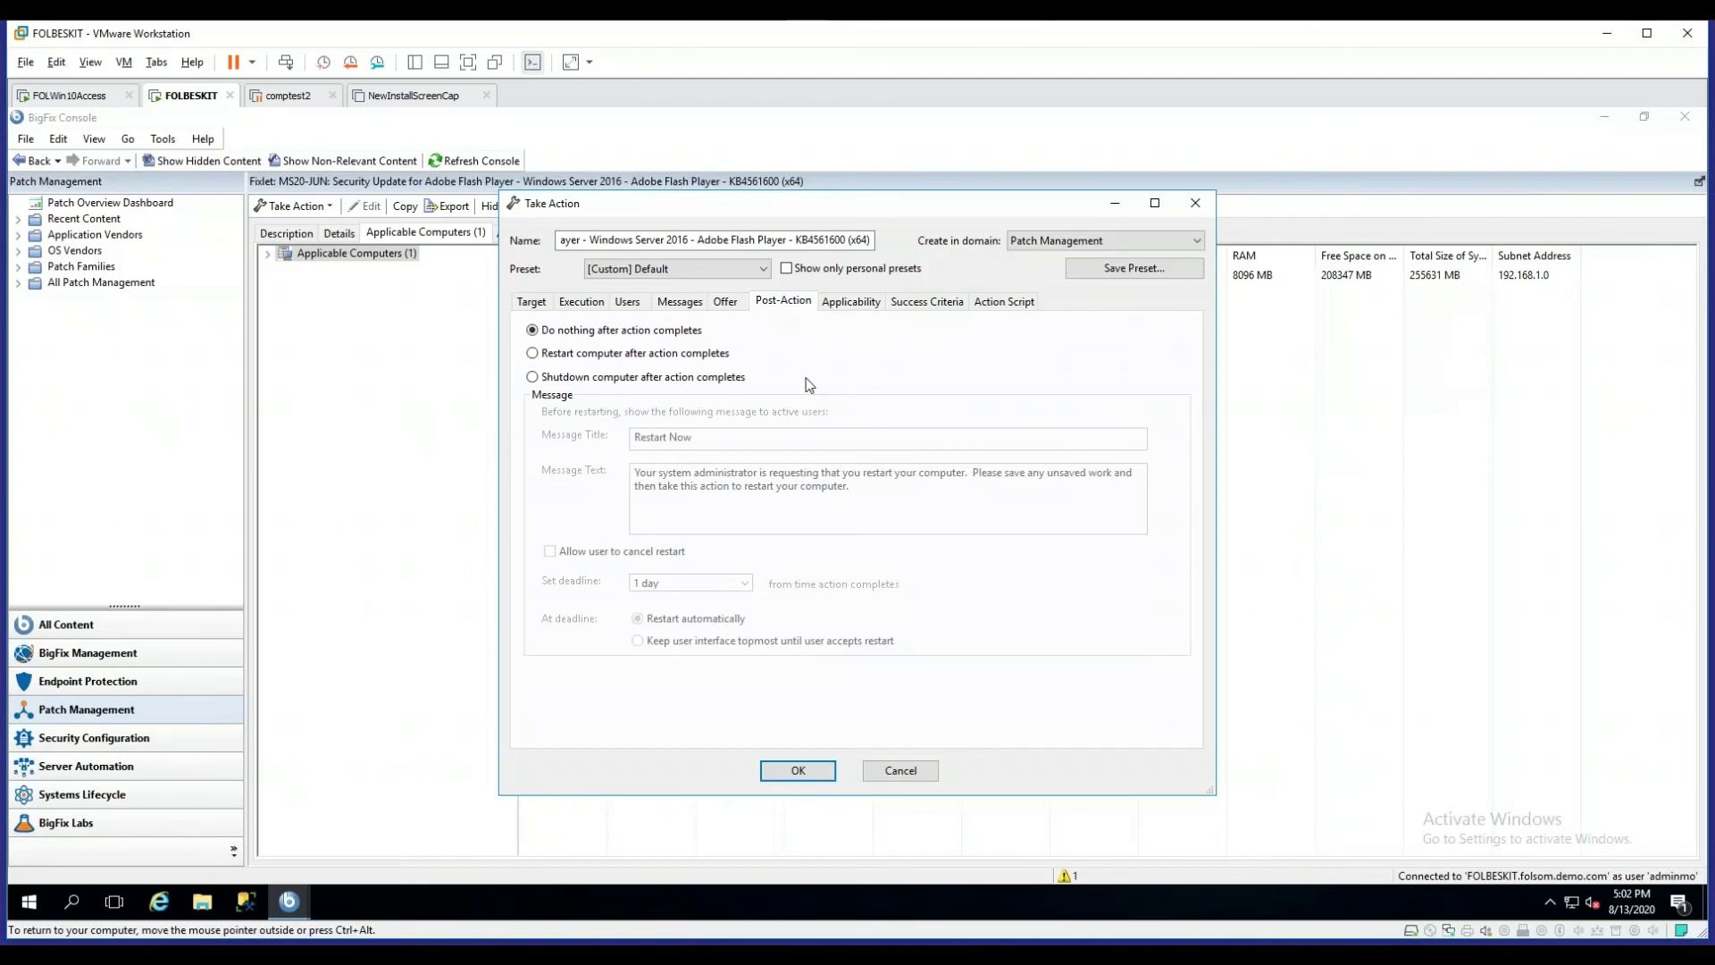
{"action": "left_click", "coordinate": [533, 353]}
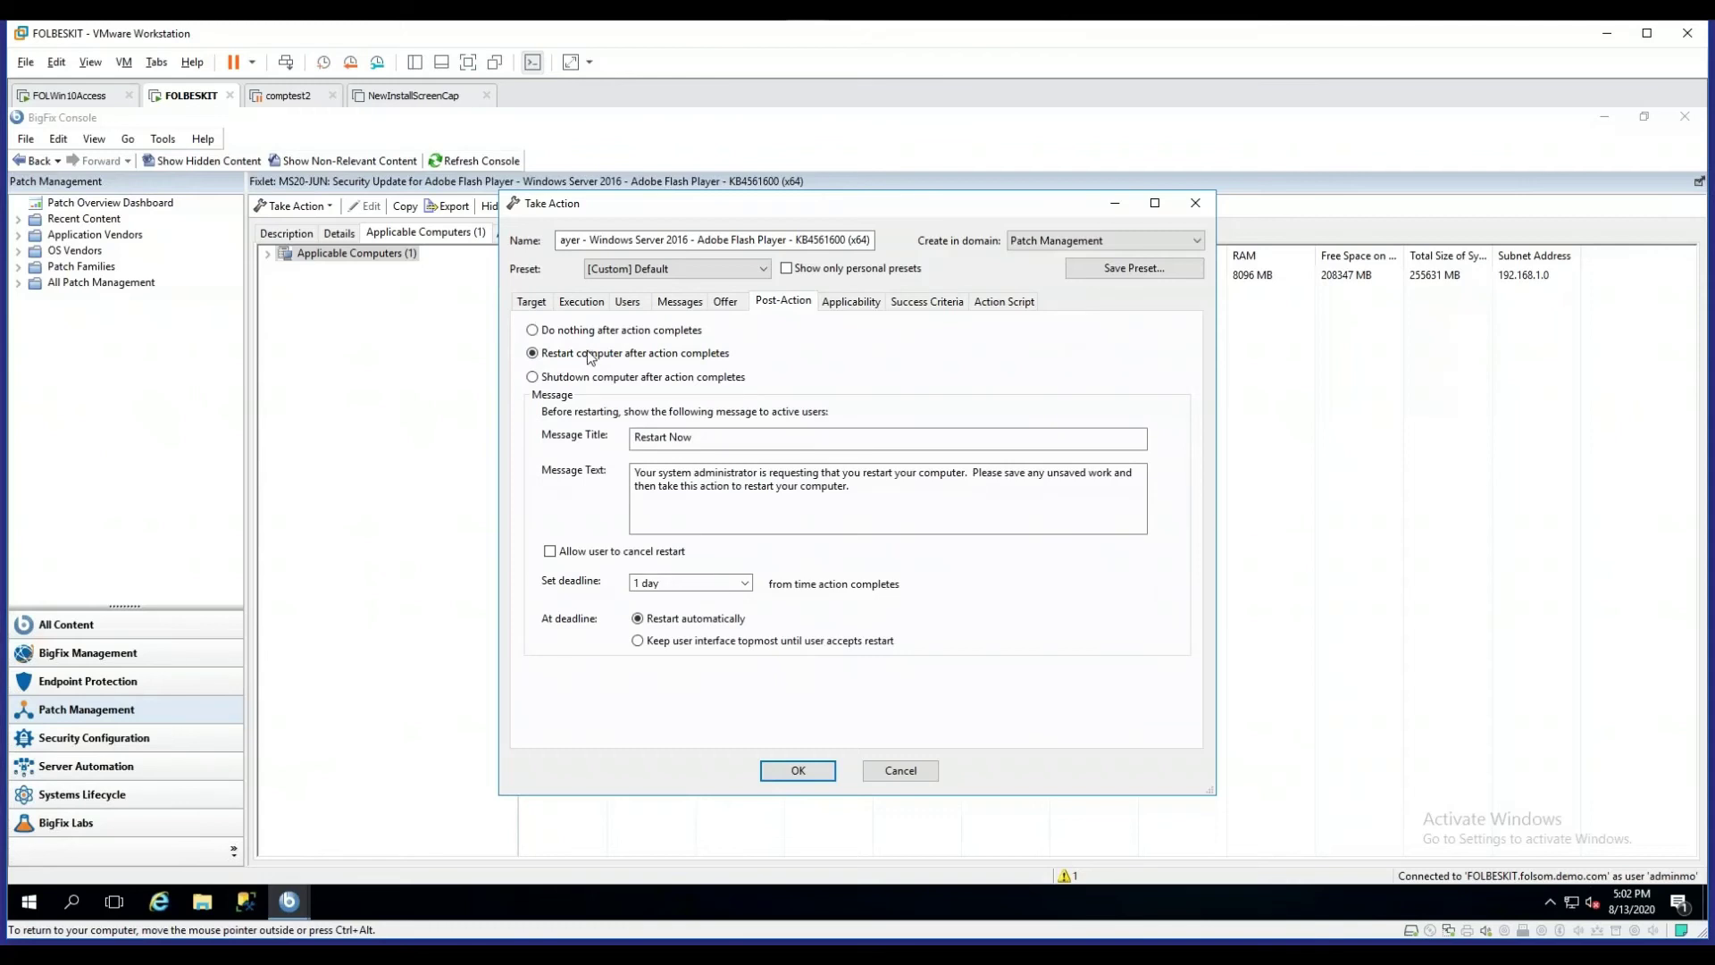
{"action": "left_click", "coordinate": [674, 587]}
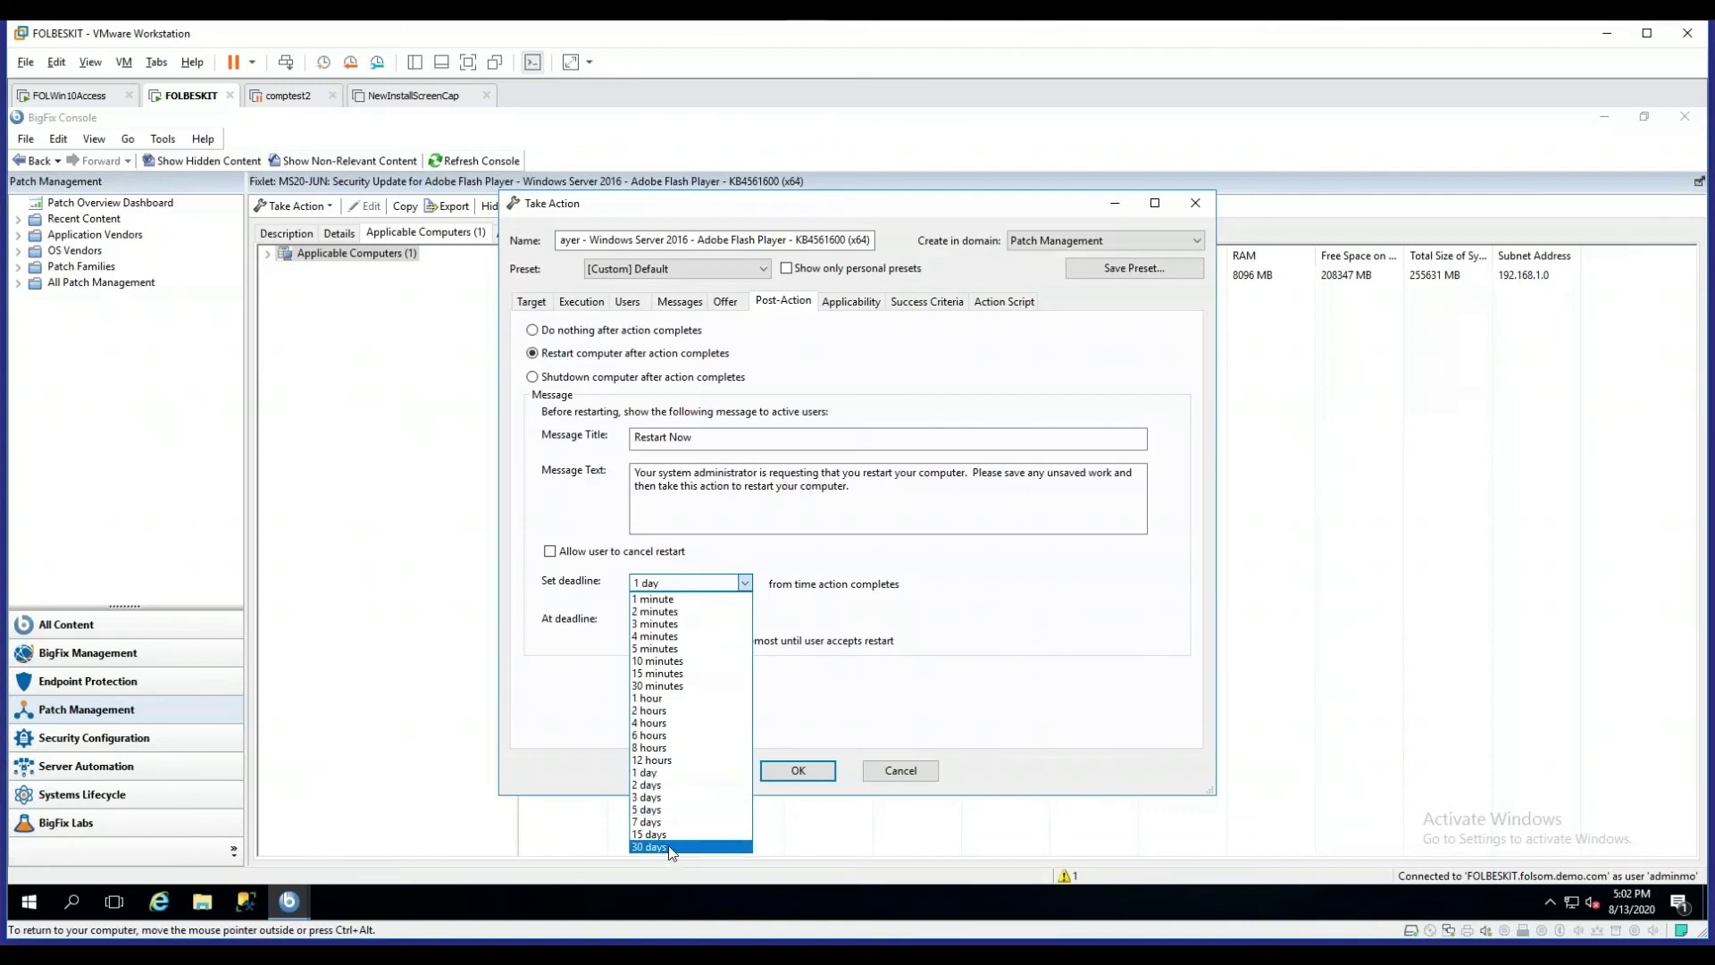
{"action": "left_click", "coordinate": [1036, 590]}
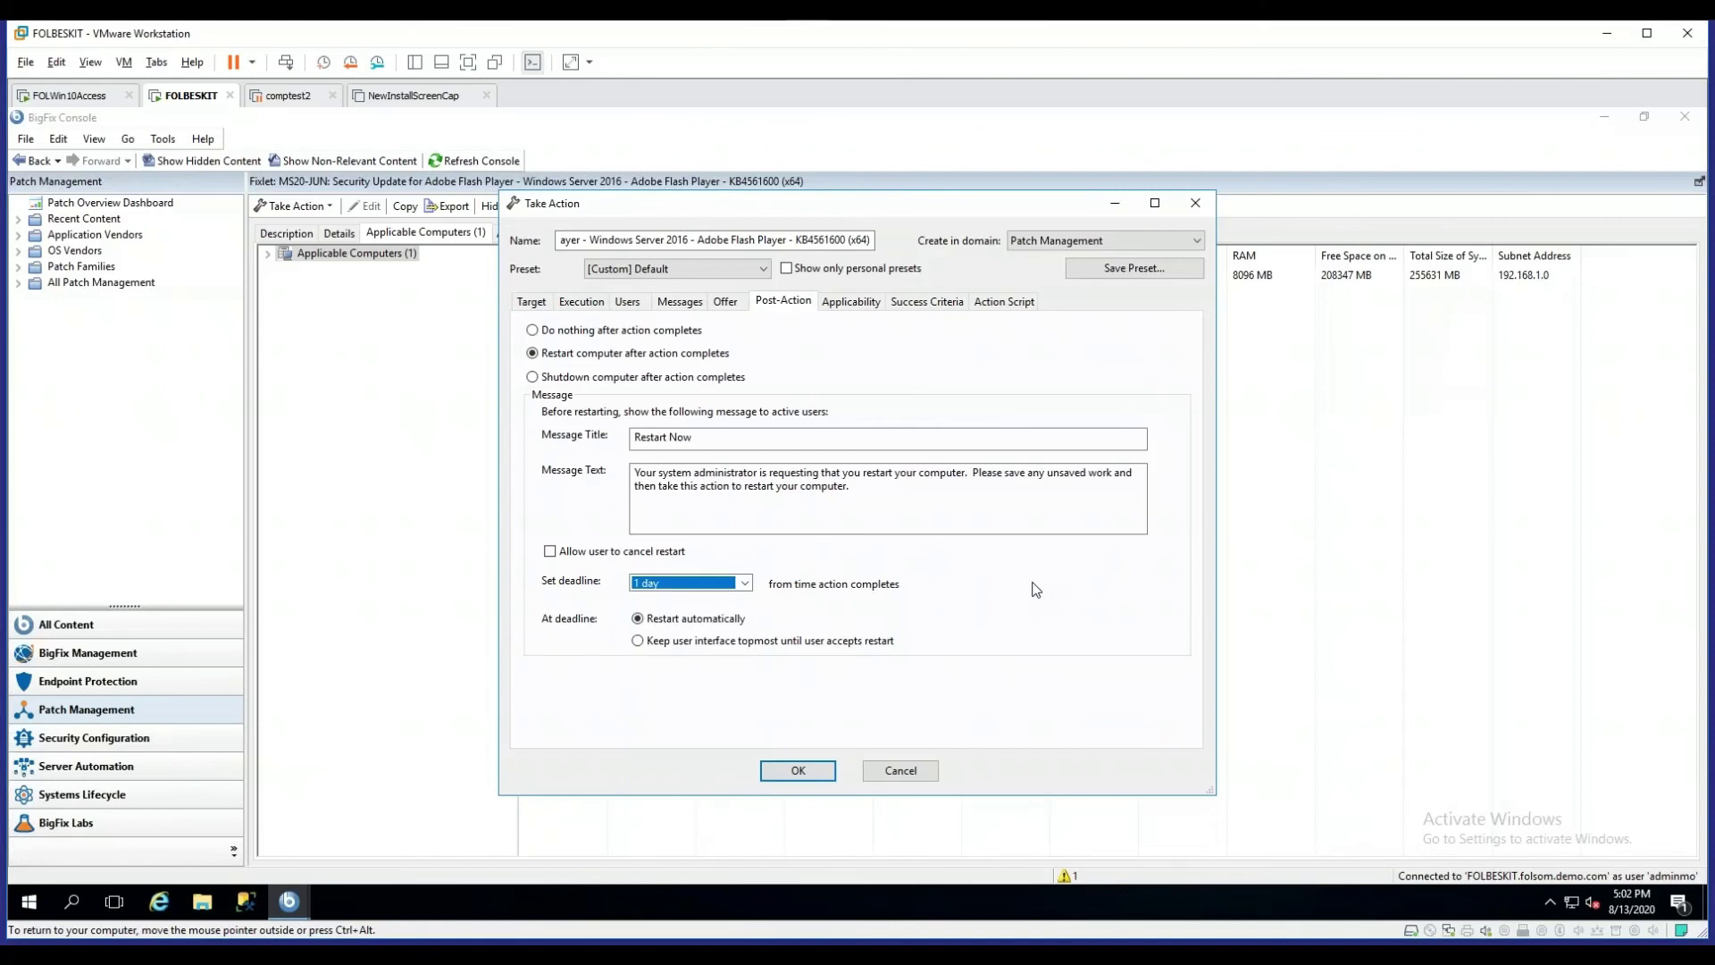
{"action": "left_click", "coordinate": [533, 330]}
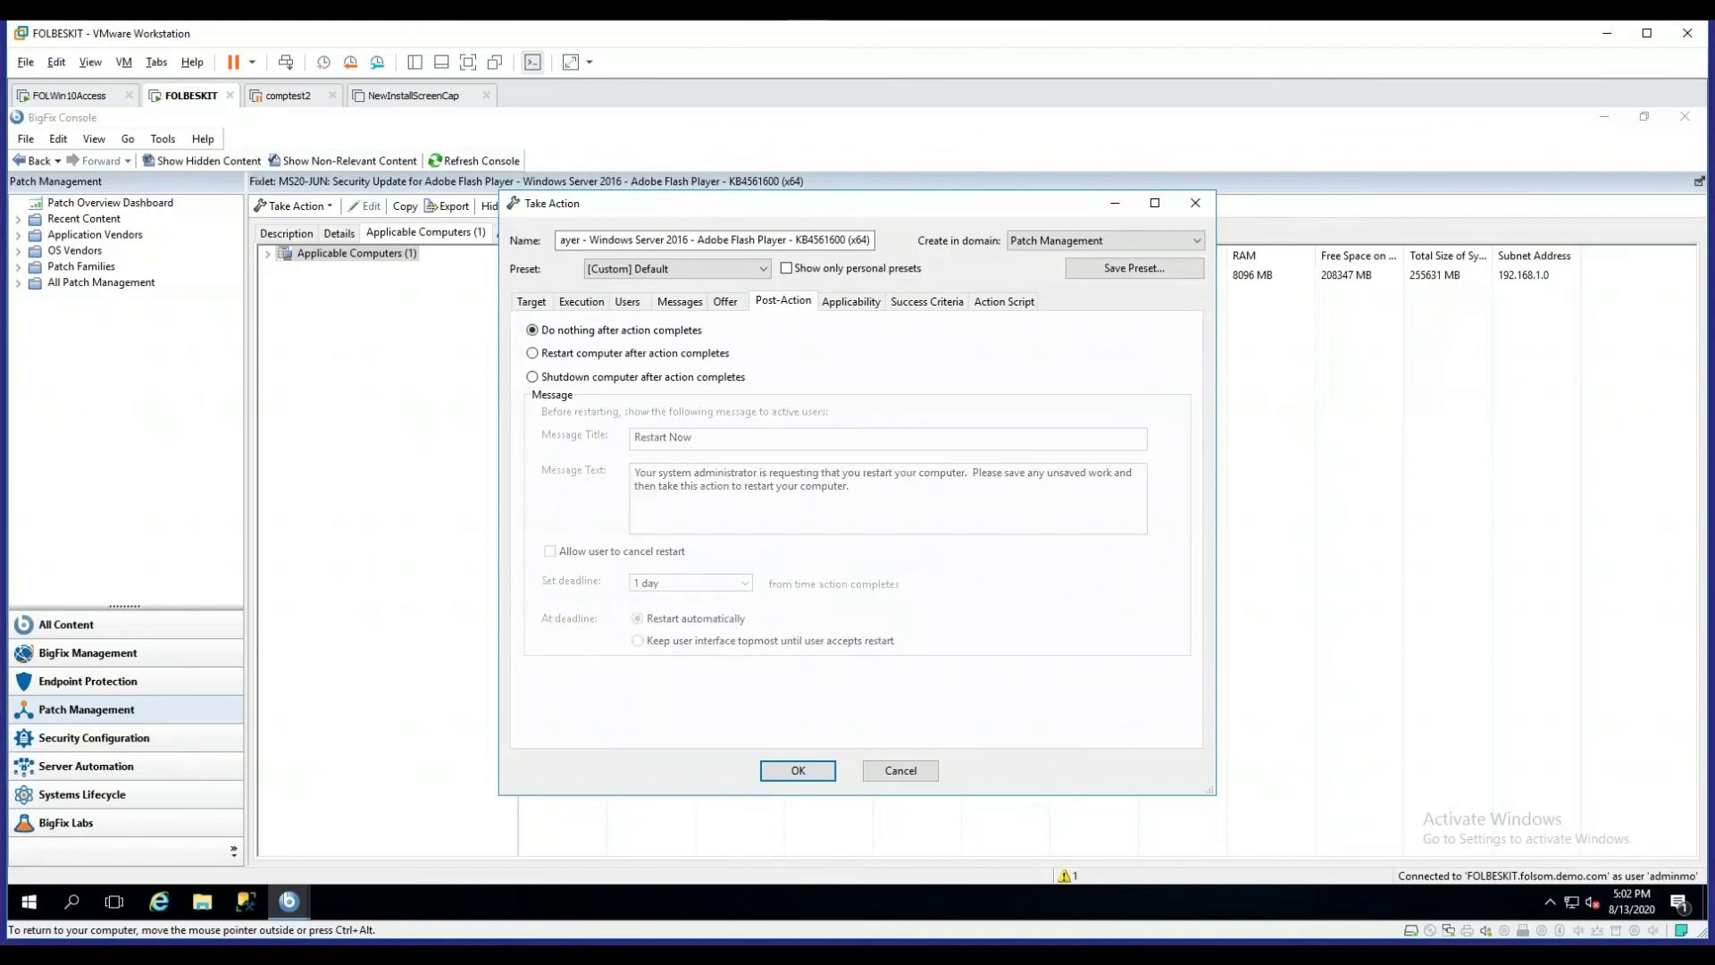
- Review the action's applicability, success criteria, script and target, and deploy it to FOLBESKIT
{"action": "left_click", "coordinate": [856, 308]}
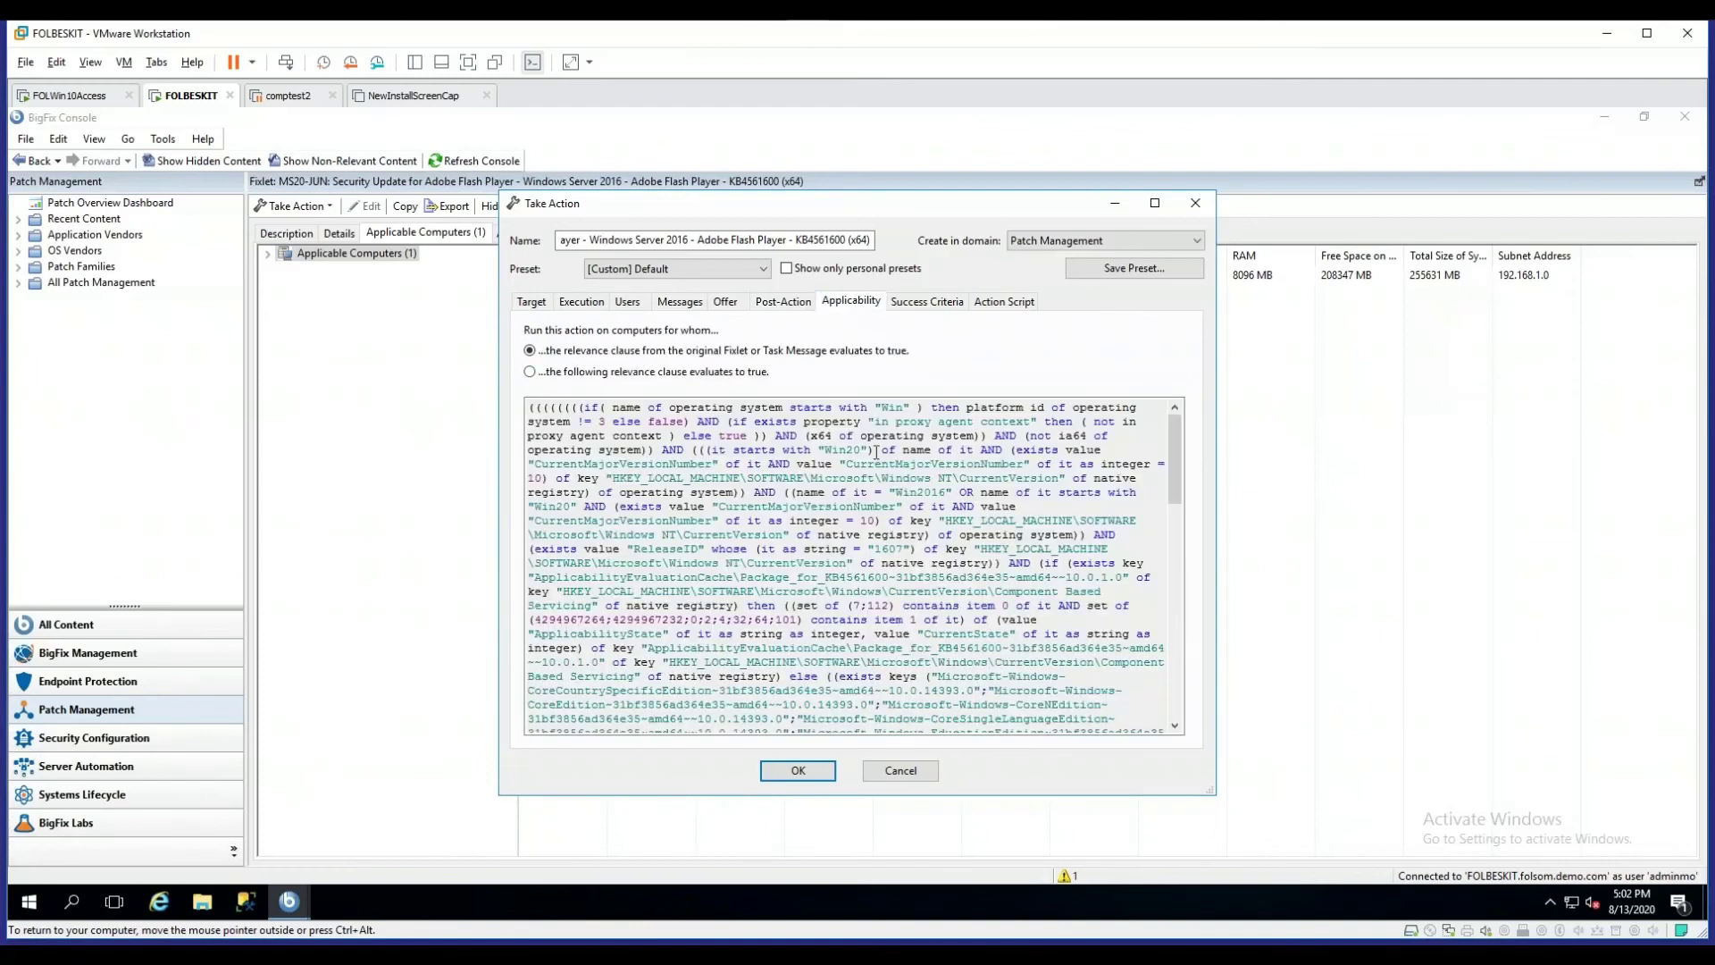
{"action": "left_click", "coordinate": [935, 303]}
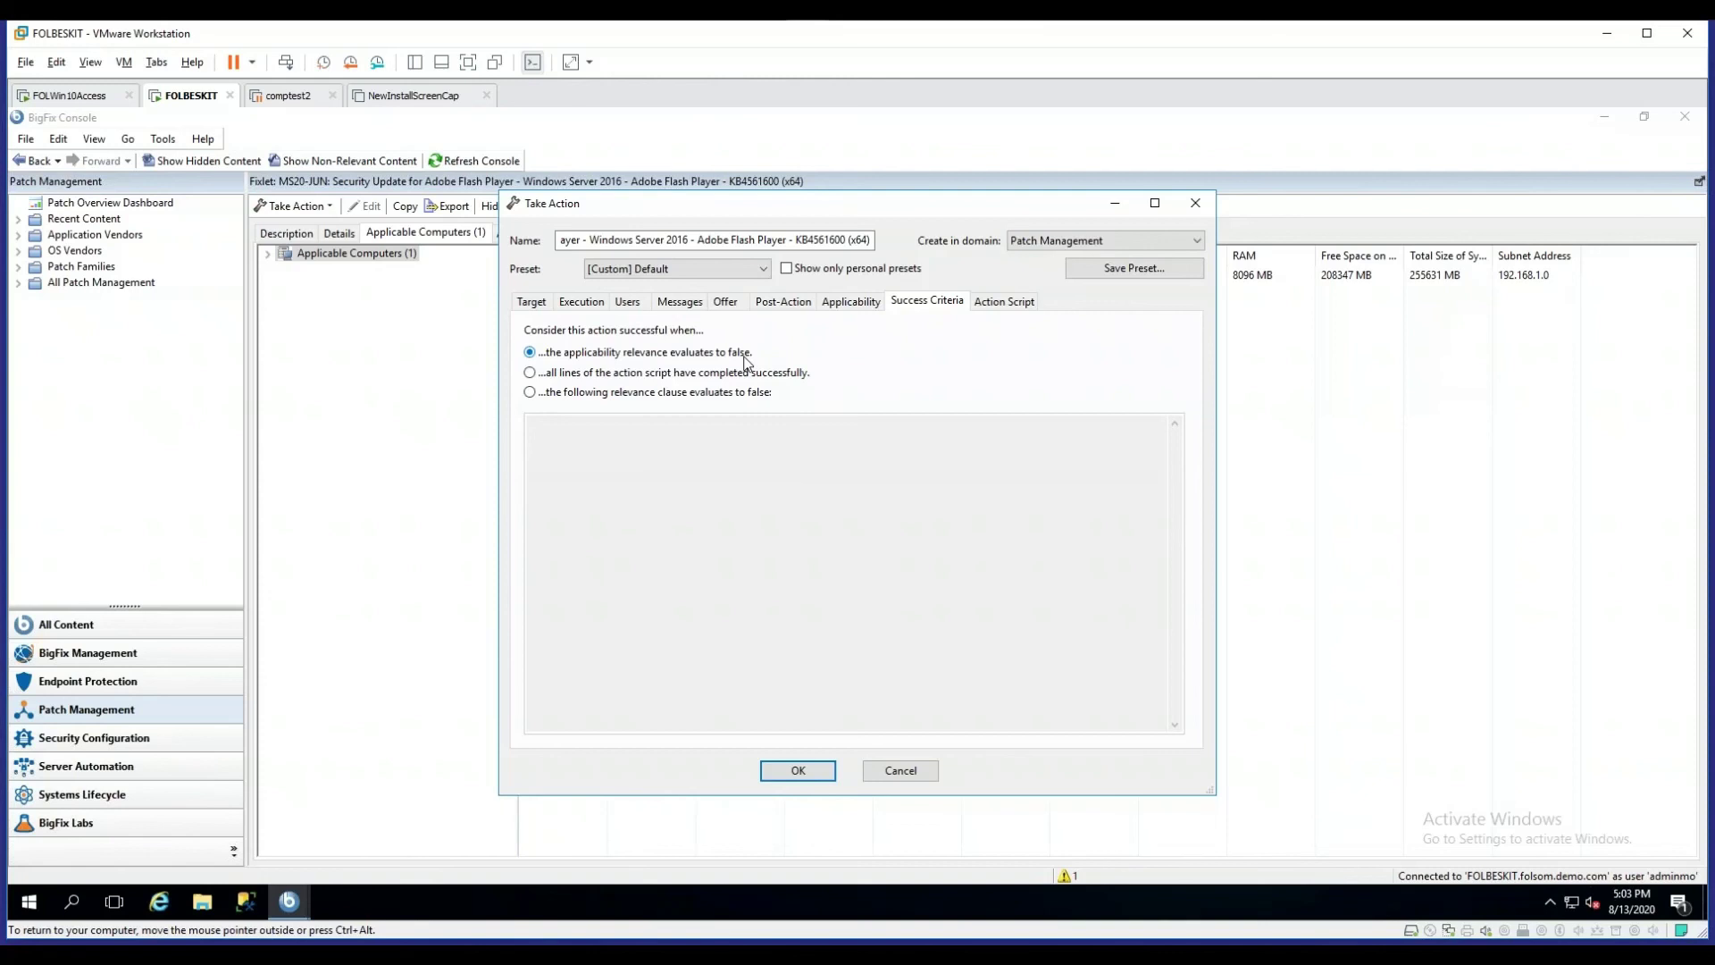
{"action": "left_click", "coordinate": [1005, 301]}
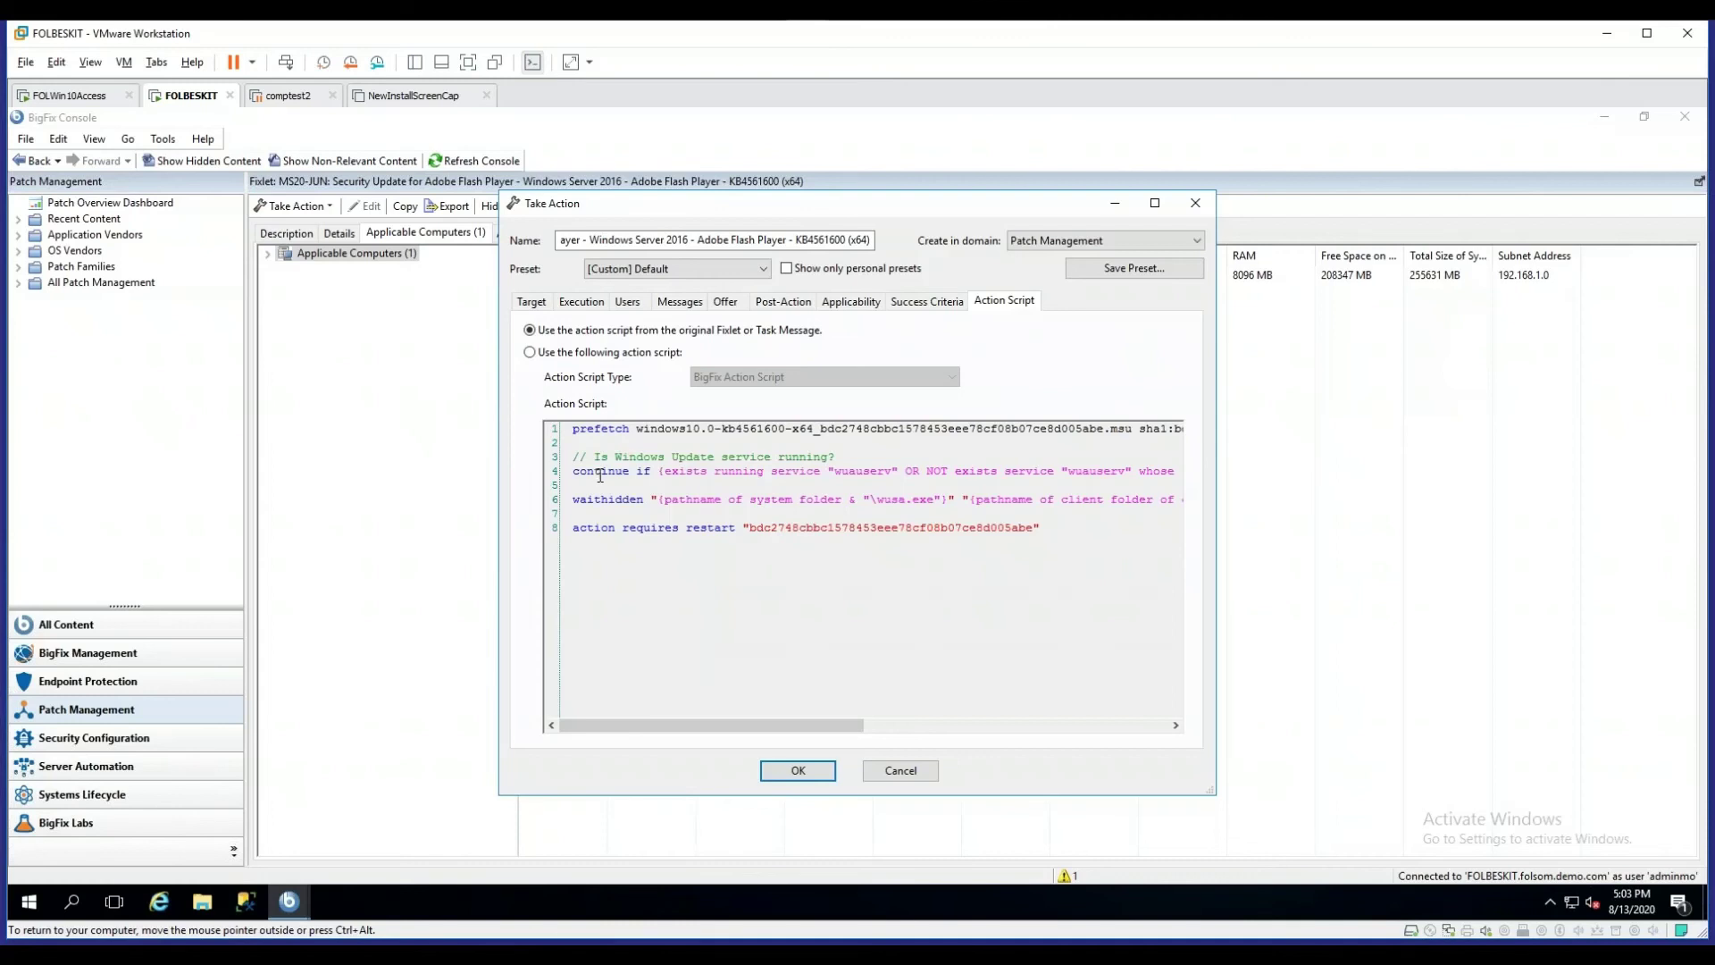
{"action": "left_click", "coordinate": [535, 304]}
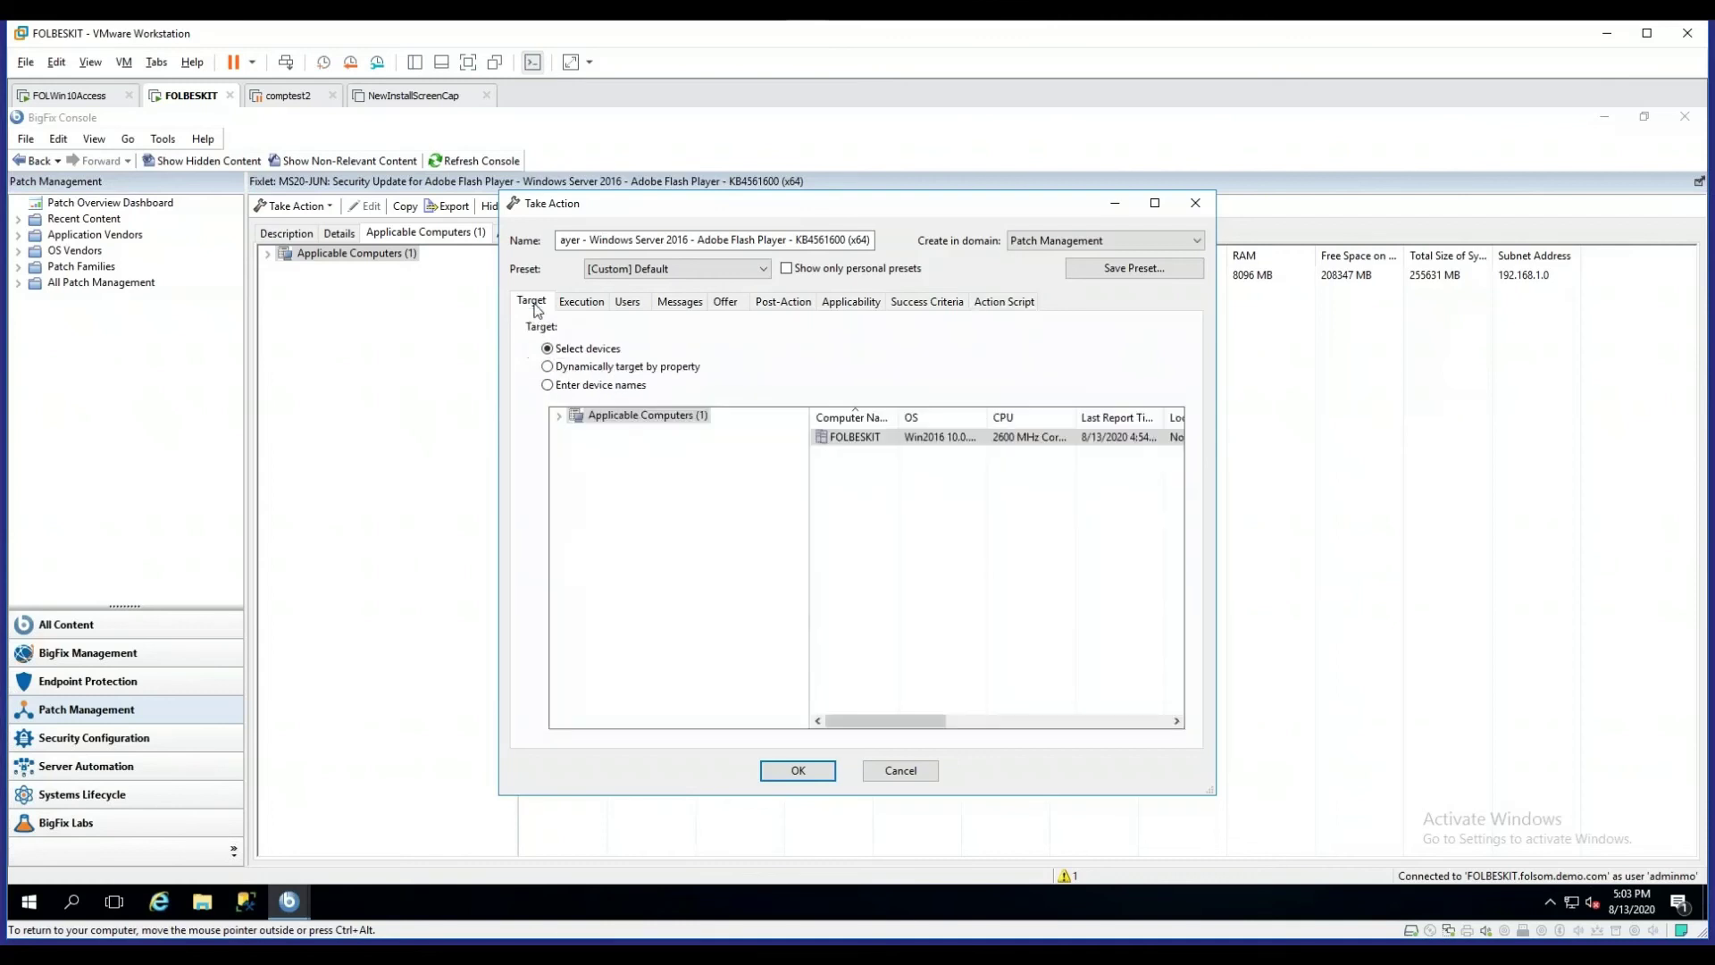
{"action": "left_click", "coordinate": [797, 770]}
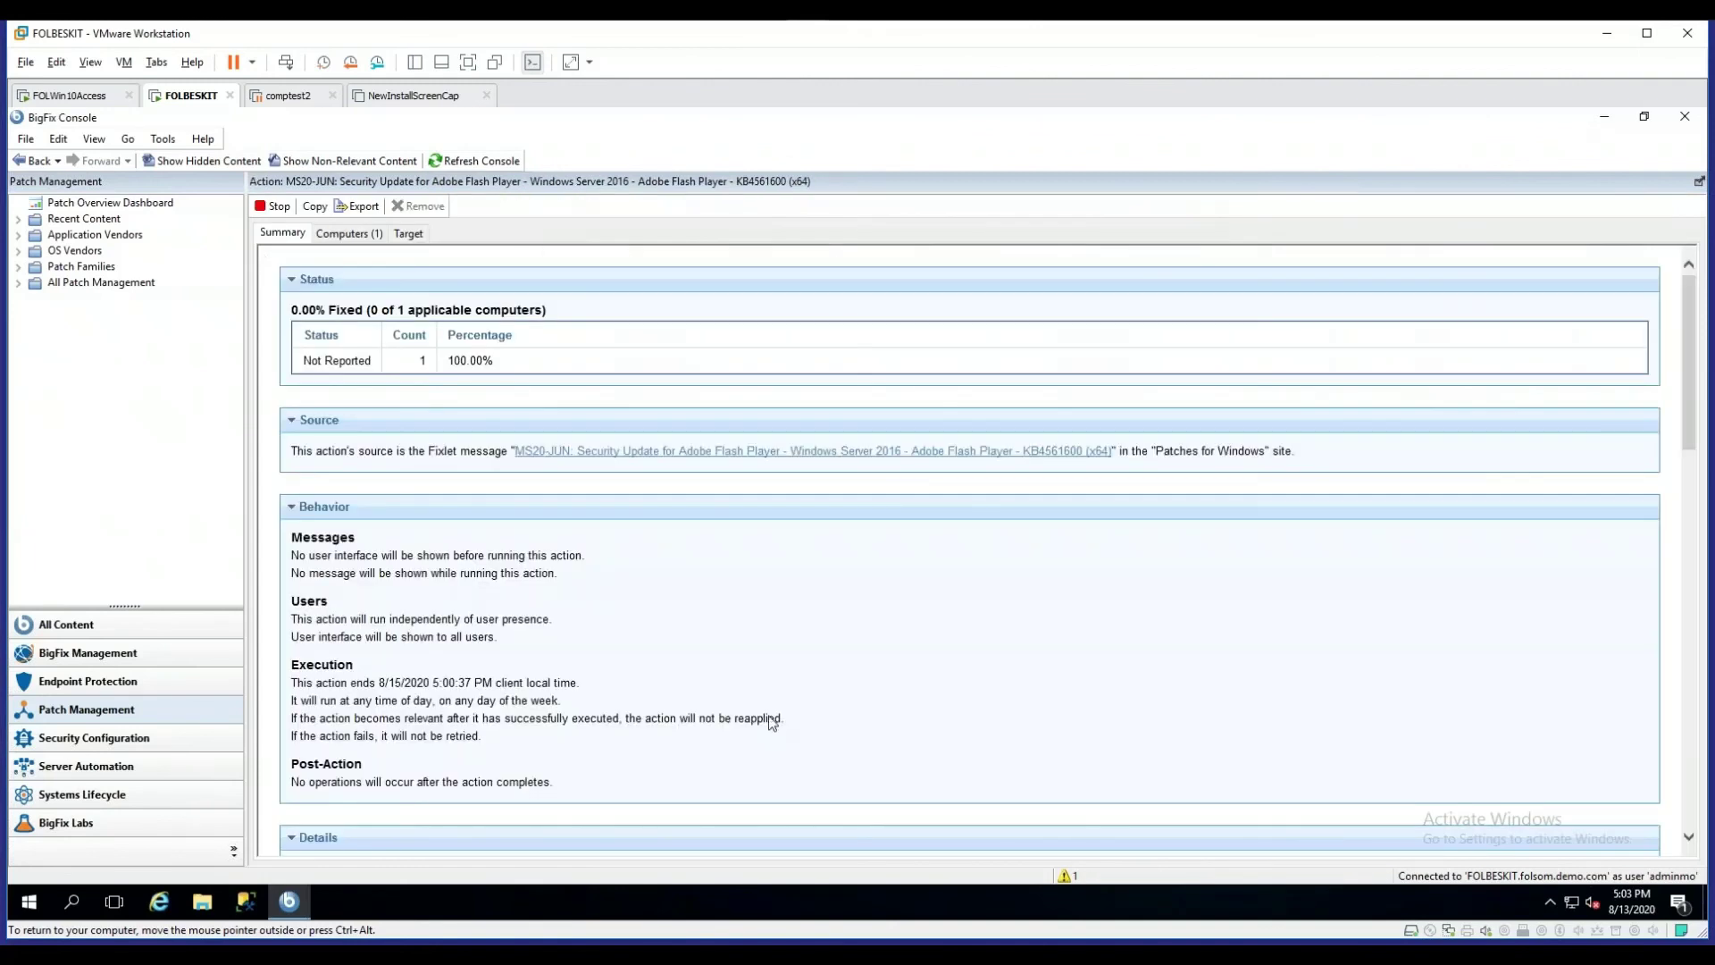